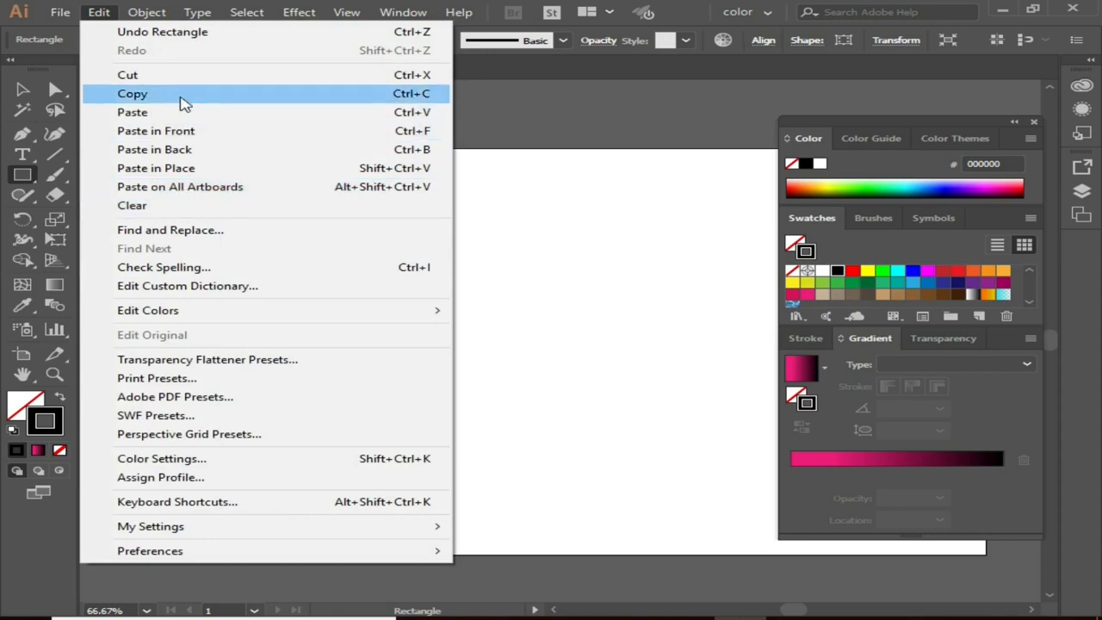
Duplicate the upright rectangle in front, move the copy to its right and rotate it clockwise into a rising diagonal.
left_click(184, 102)
left_click(99, 12)
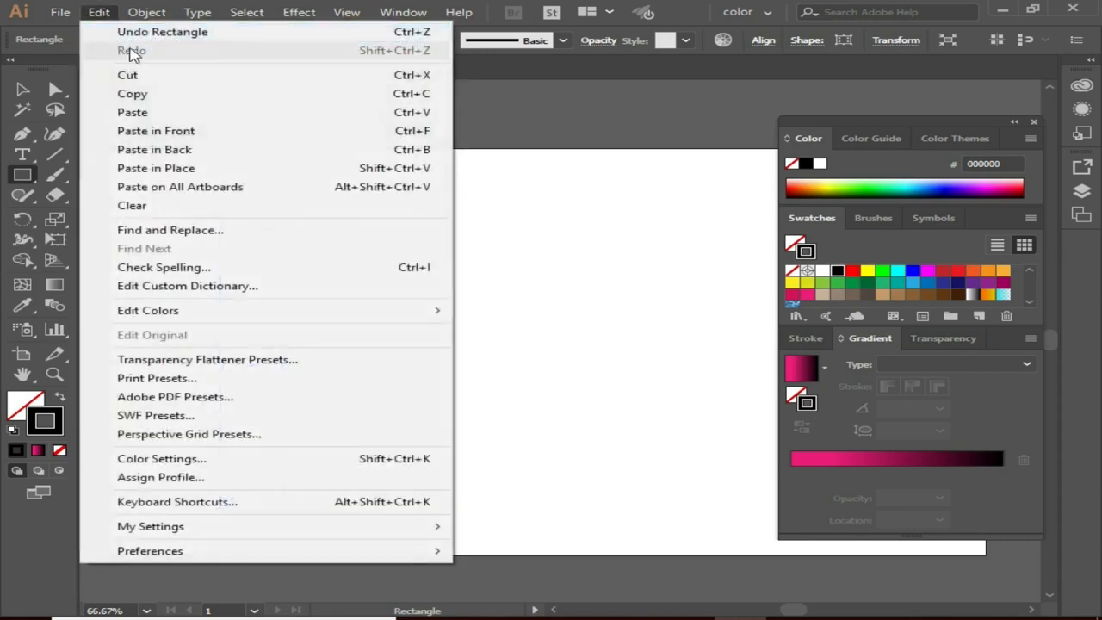
left_click(215, 131)
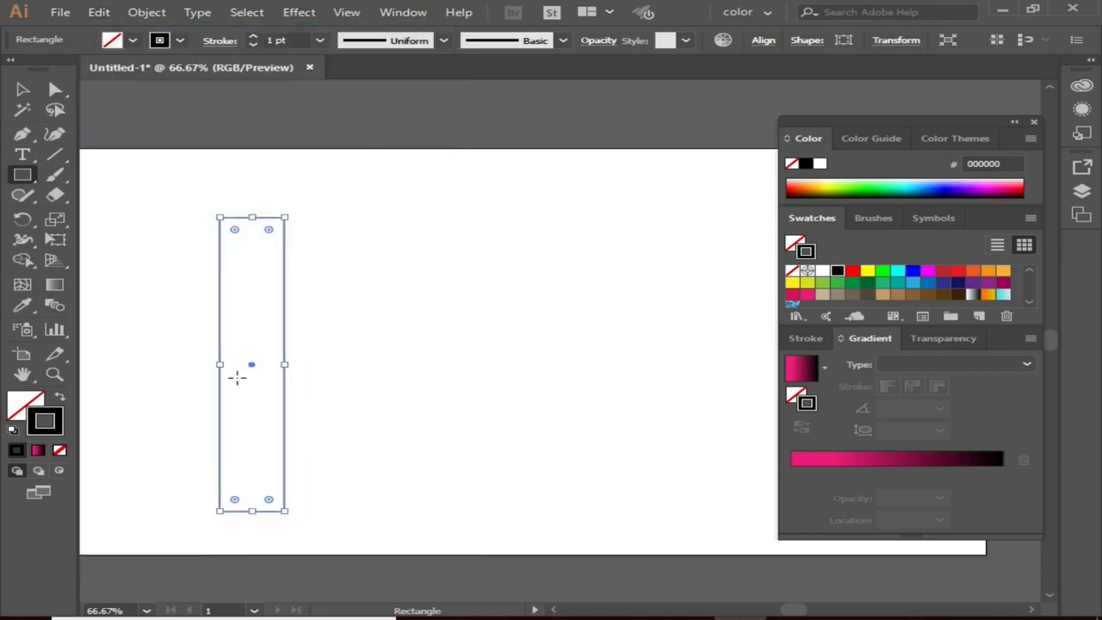
left_click_drag(248, 368, 461, 368)
left_click_drag(491, 211, 612, 309)
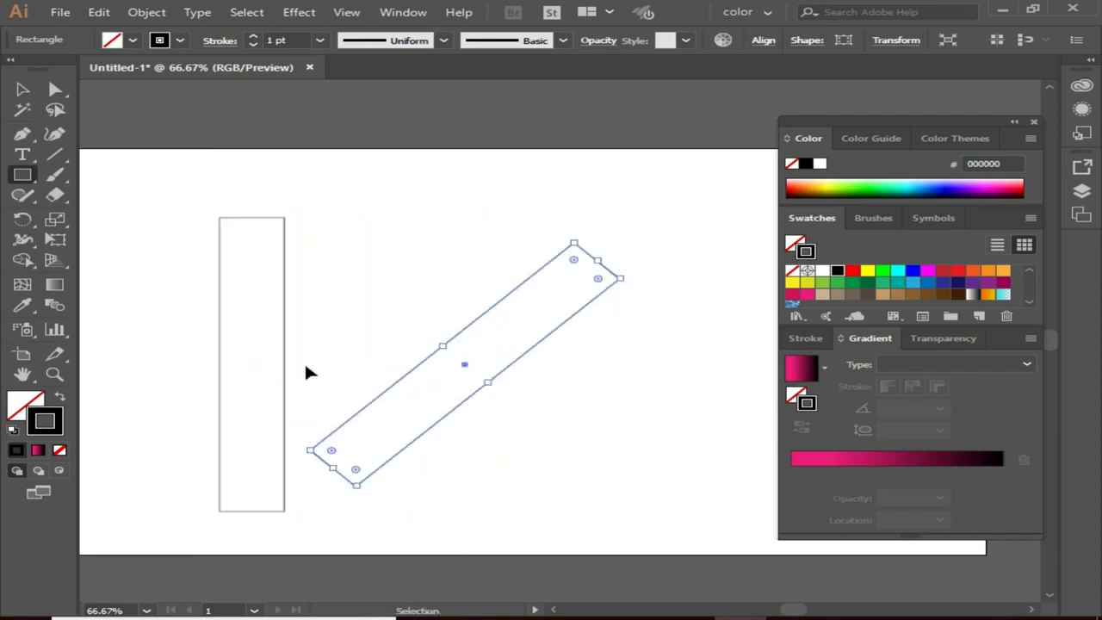
Rotate the original upright rectangle into the opposite diagonal and move it across the other bar to form an X.
left_click(285, 375, "ctrl")
left_click_drag(286, 212, 177, 239)
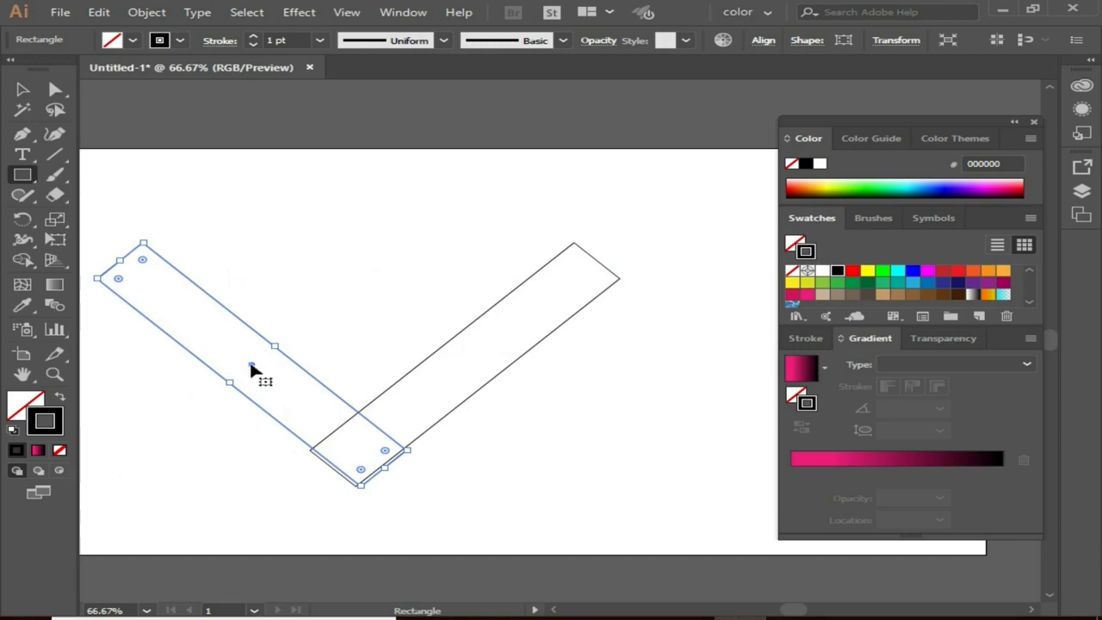
left_click_drag(253, 370, 431, 357)
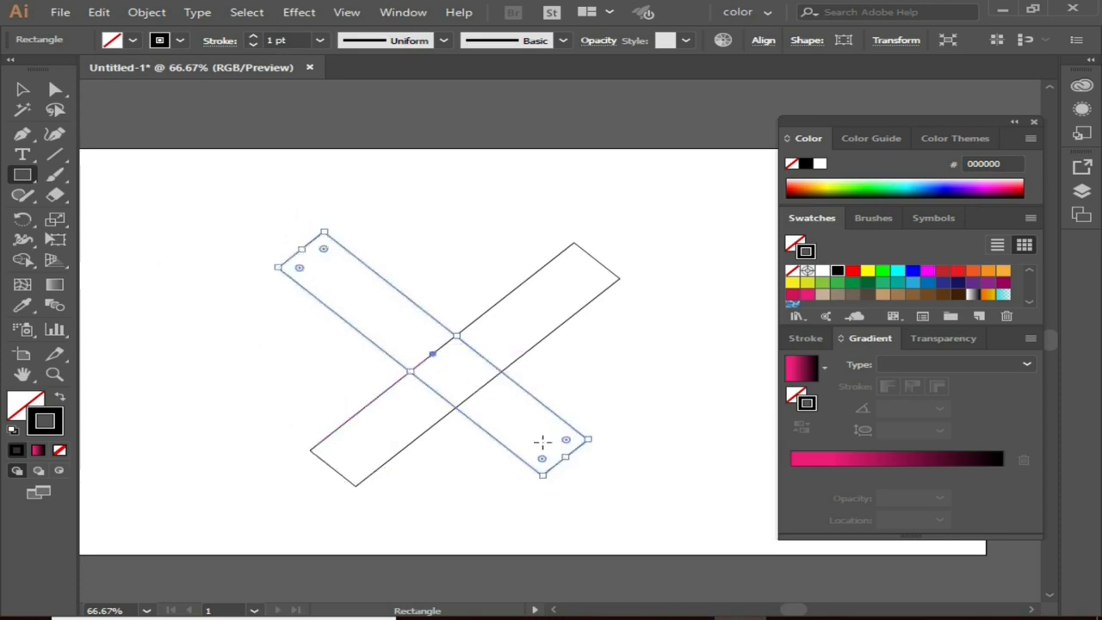
left_click_drag(531, 400, 555, 415)
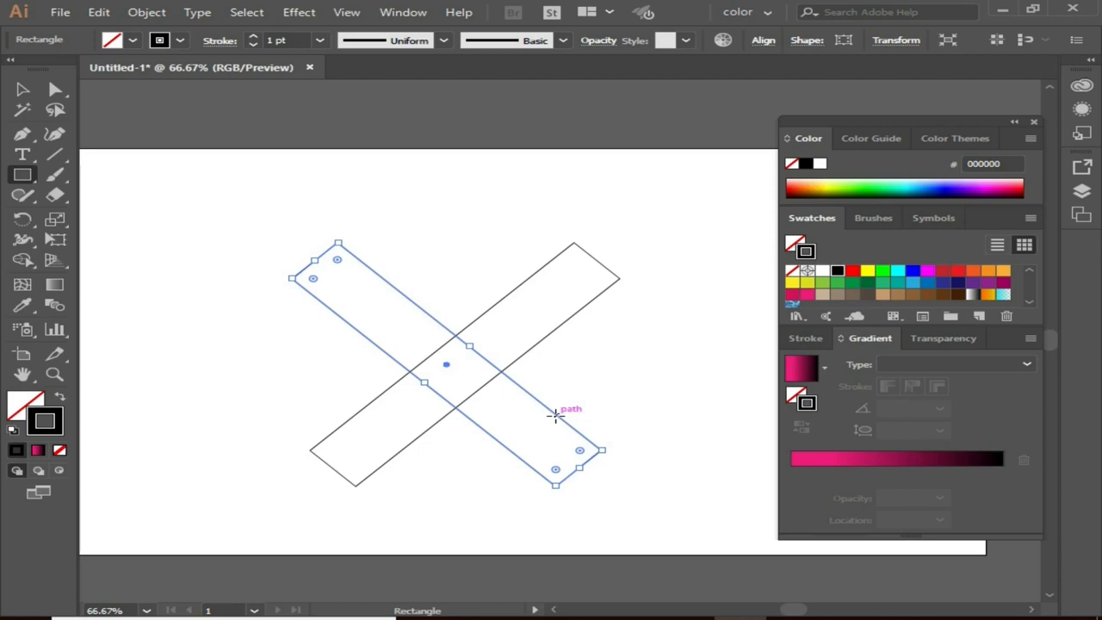
left_click(666, 525)
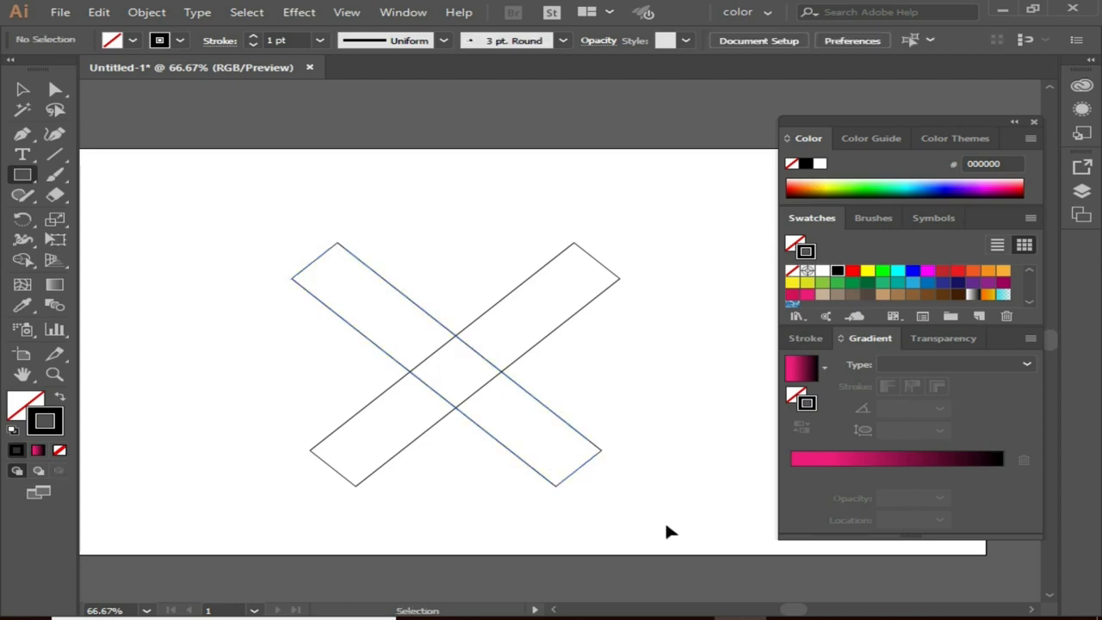
Duplicate the falling diagonal bar, rotate the copy to horizontal and lay it across the upper ends of the X.
left_click(566, 416)
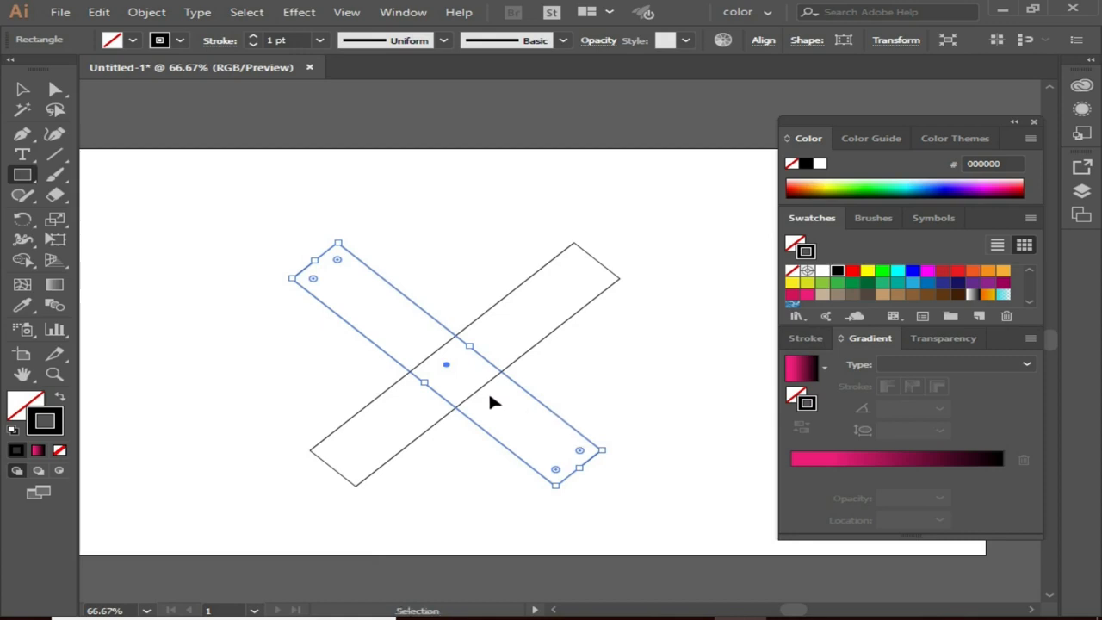
left_click_drag(558, 416, 583, 324)
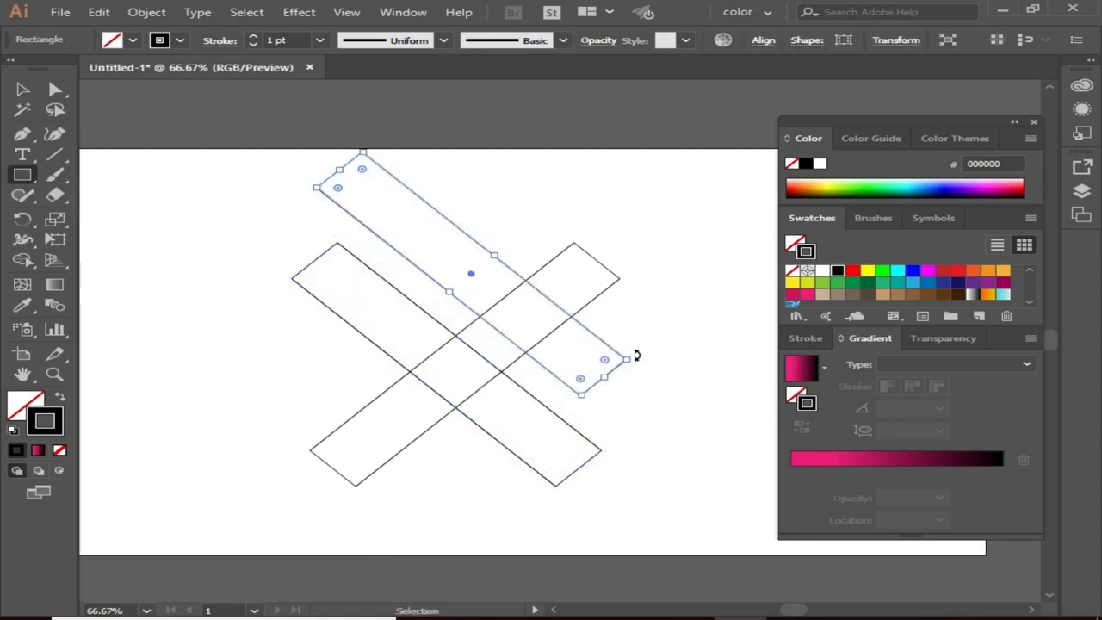
left_click_drag(636, 354, 670, 250)
left_click_drag(478, 273, 454, 249)
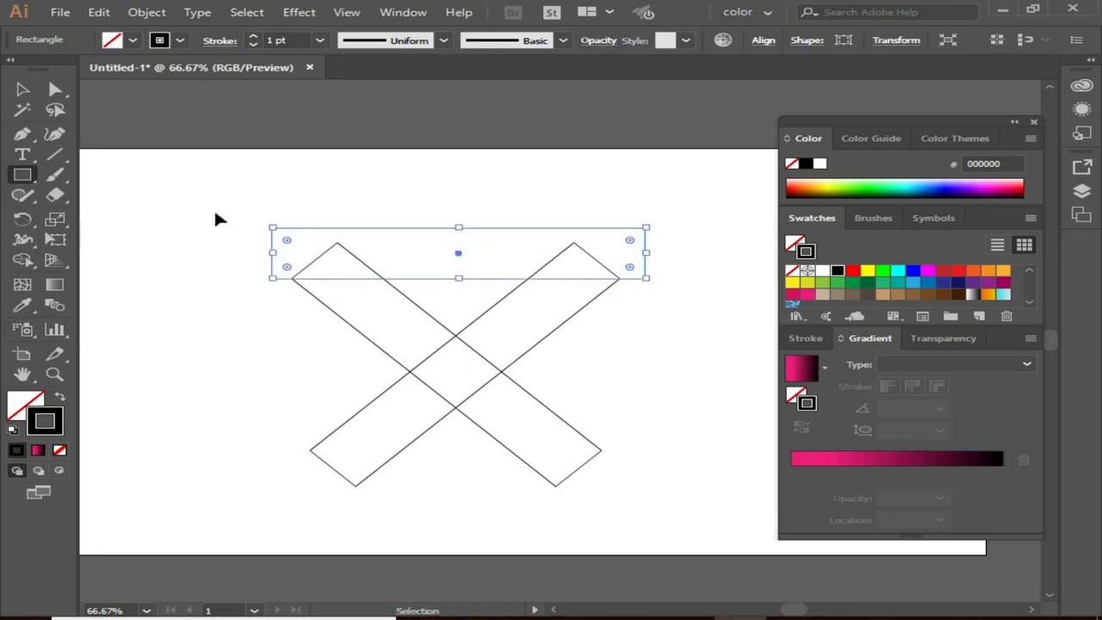
Select all three bars and use Shape Builder to remove the lower legs, the horizontal bar and the upper tips, leaving a flat-topped V.
left_click_drag(216, 219, 689, 503)
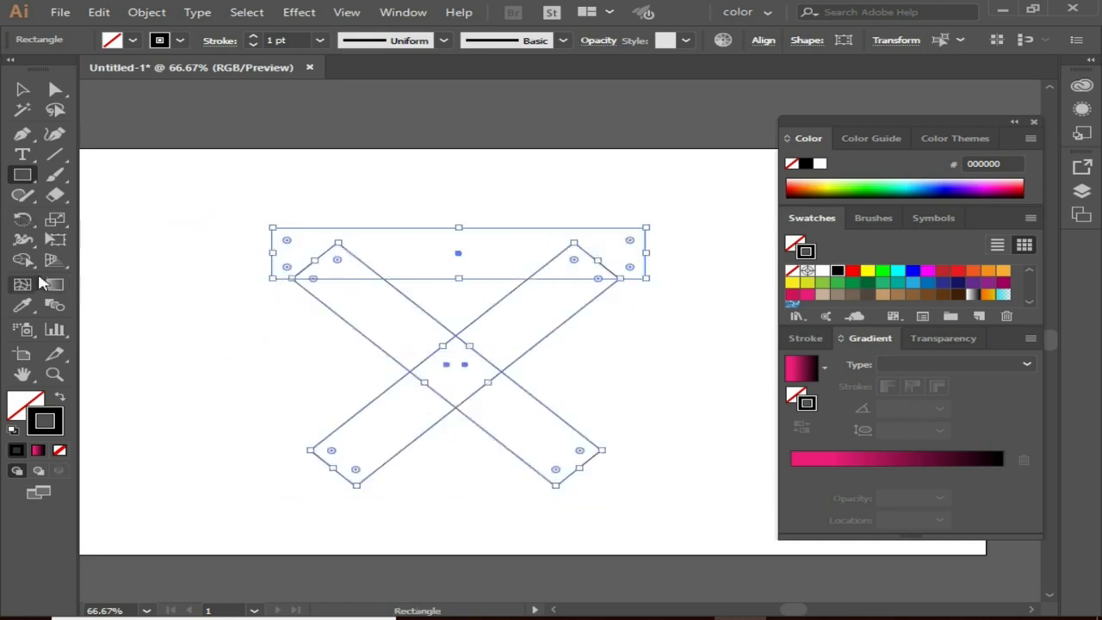
left_click(23, 259)
mouse_move(358, 357)
left_mouse_down()
mouse_move(403, 427)
mouse_move(522, 426)
mouse_move(546, 407)
mouse_move(541, 427)
mouse_move(453, 462)
mouse_move(430, 447)
left_mouse_up()
mouse_move(361, 400)
left_mouse_down()
mouse_move(442, 465)
mouse_move(451, 458)
left_mouse_up()
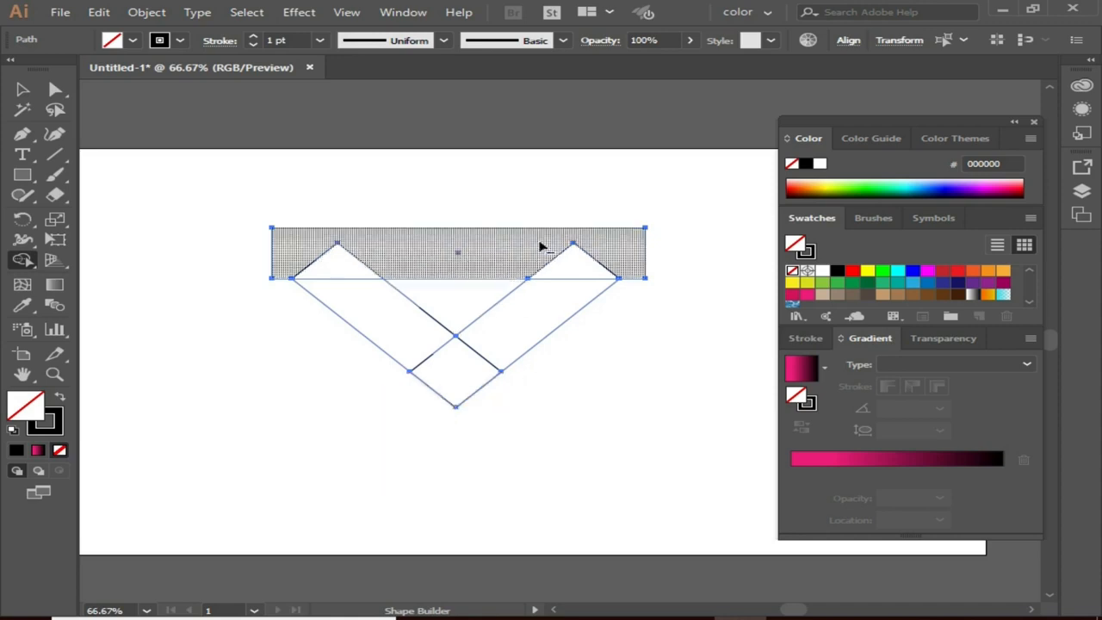
mouse_move(476, 214)
left_mouse_down()
mouse_move(470, 284)
mouse_move(491, 258)
mouse_move(527, 250)
mouse_move(671, 267)
left_mouse_up()
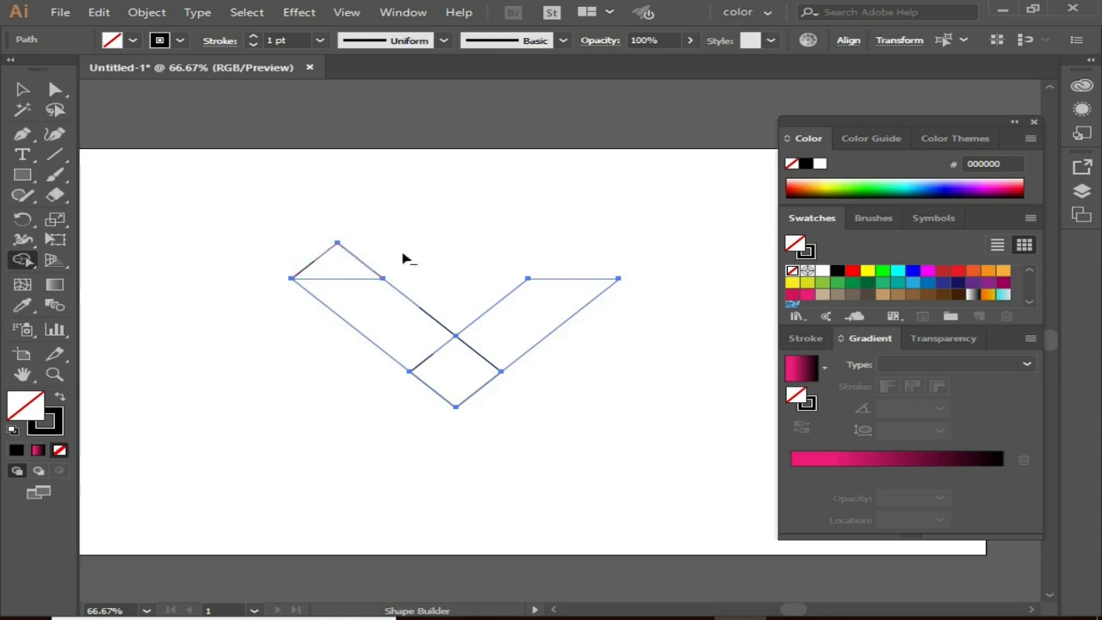
left_click_drag(401, 251, 207, 263)
key("v")
left_click(456, 480)
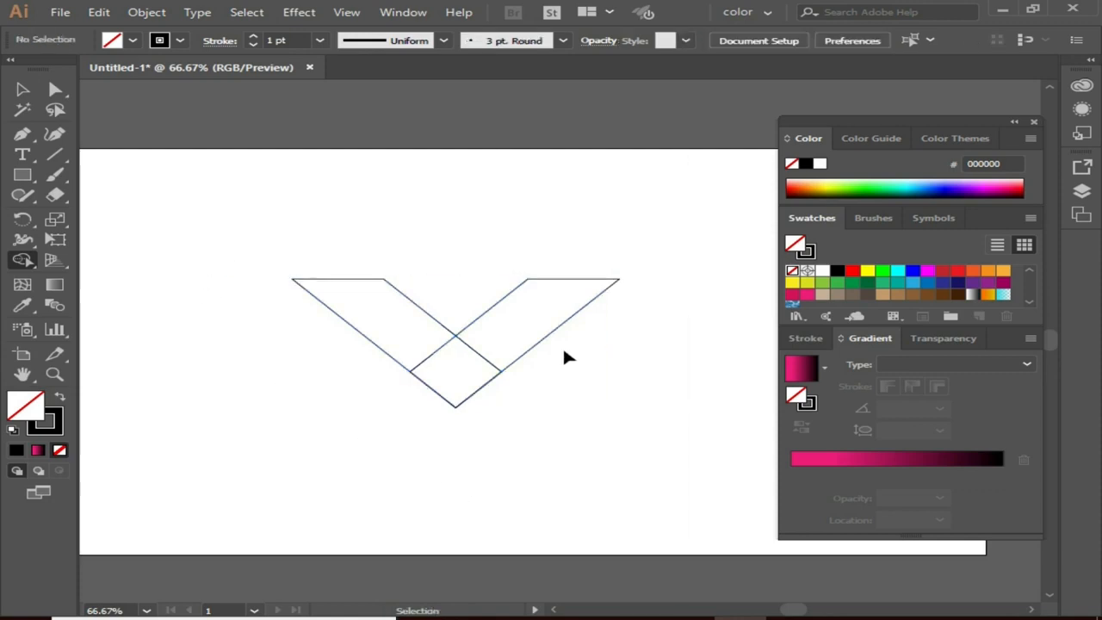
left_click(533, 341)
key("shift+m")
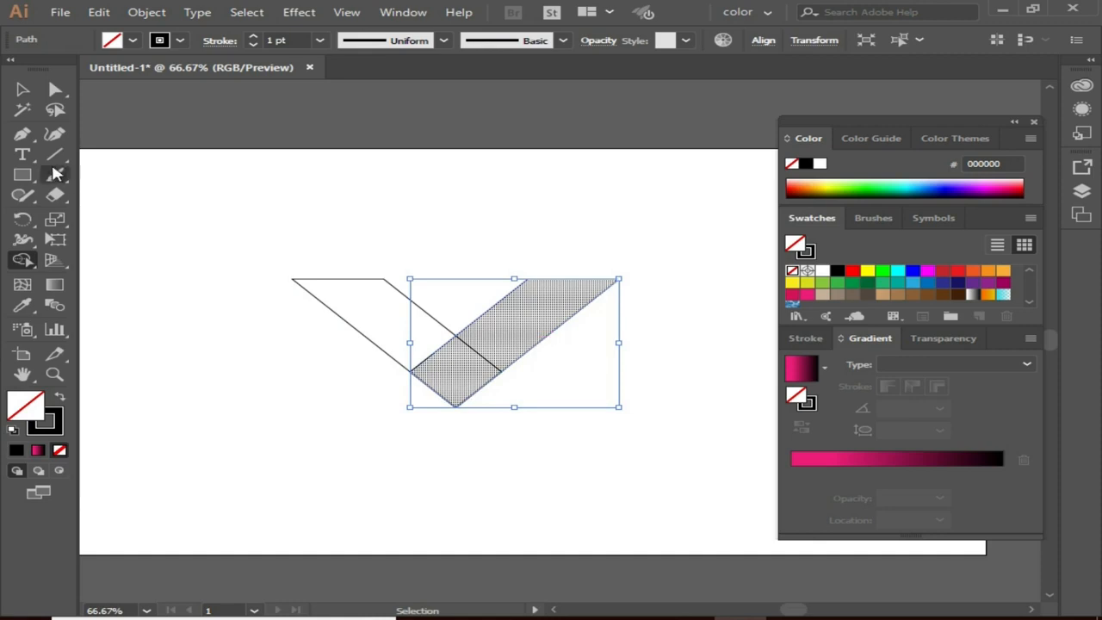
left_click(23, 90)
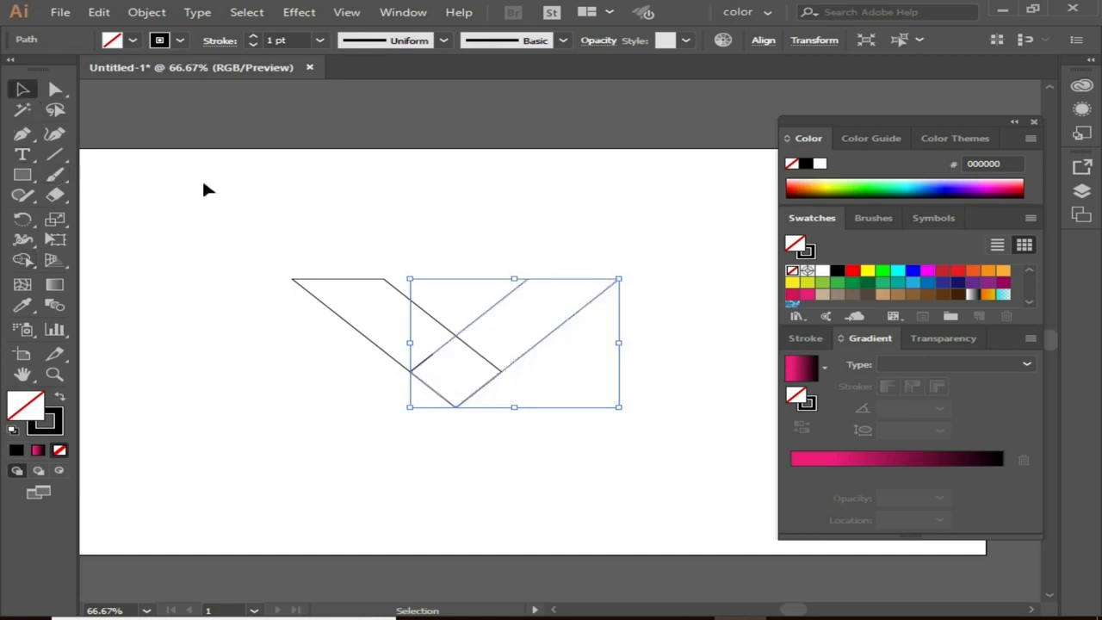
left_click(589, 379)
left_click(527, 351)
key("a")
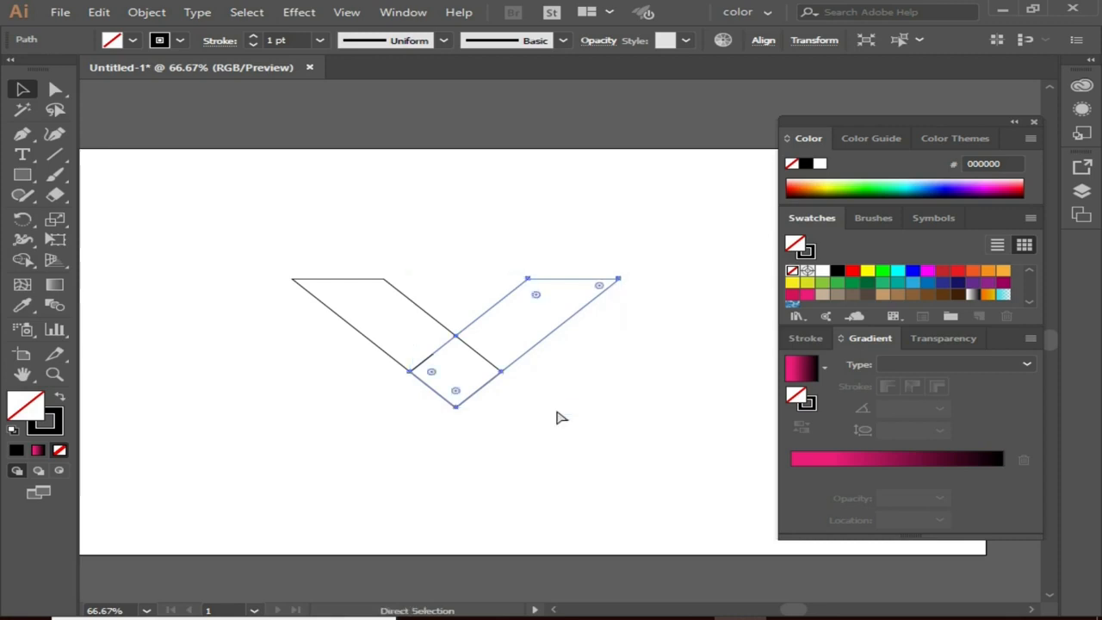
Select both arms of the V and enlarge the shape, stretching it taller.
key("v")
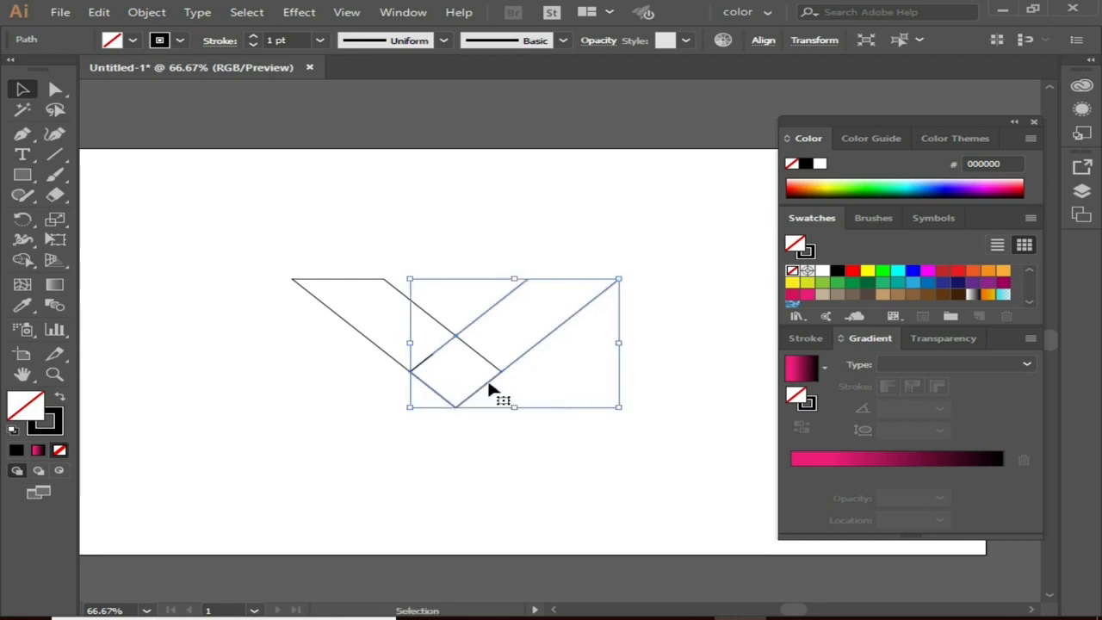
left_click_drag(258, 241, 551, 356)
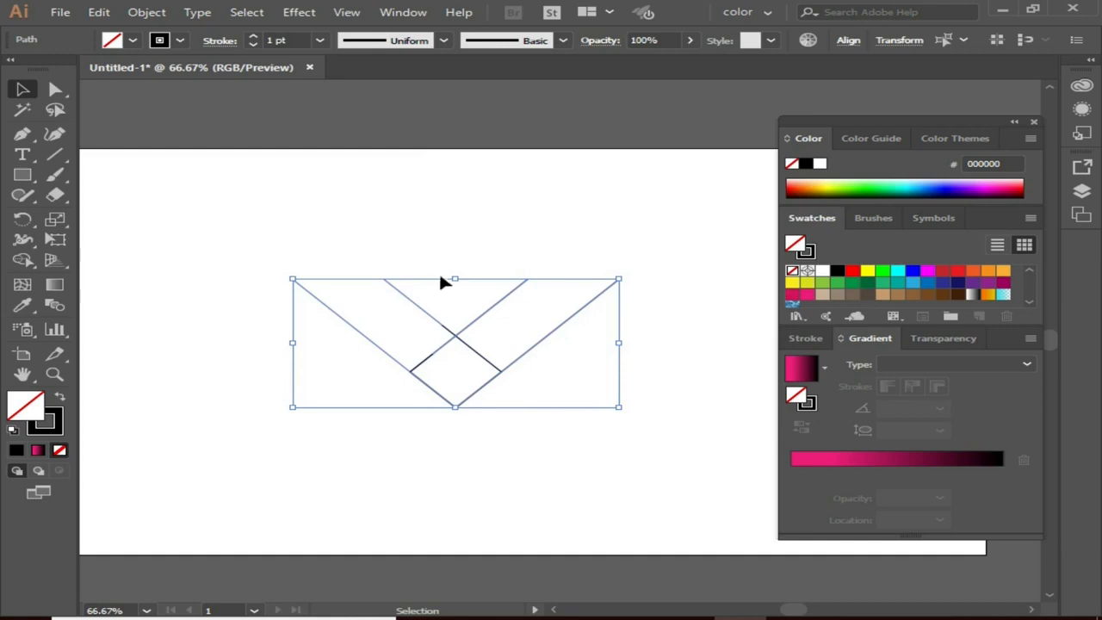
left_click_drag(454, 278, 455, 269)
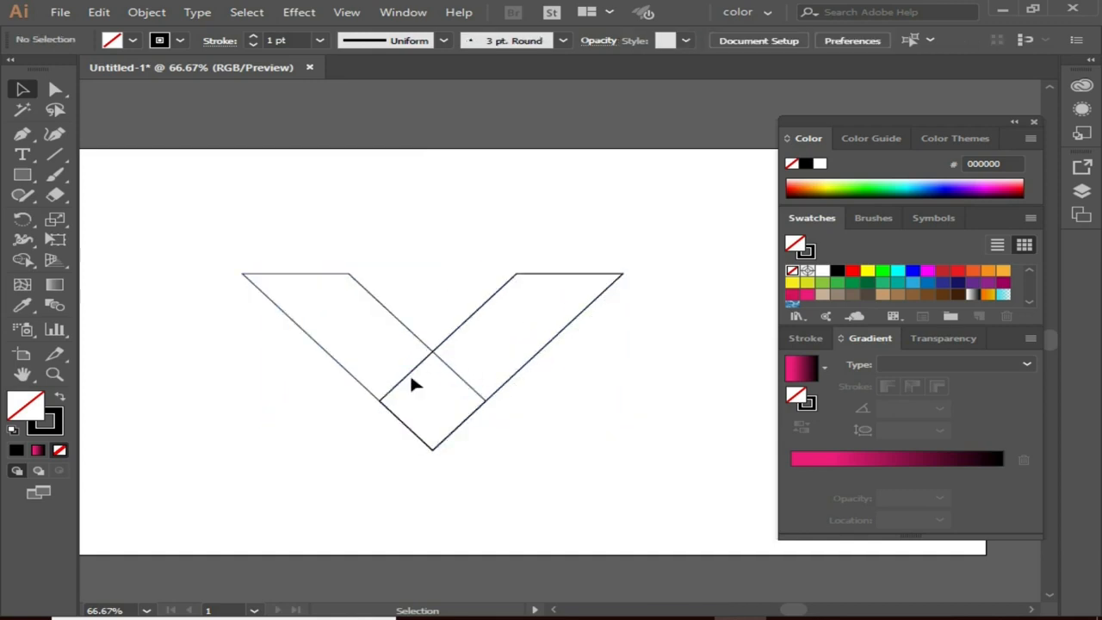
Round the lower inner corner of the left arm into a large curve ending at the V's bottom point.
left_click_drag(239, 249, 680, 411)
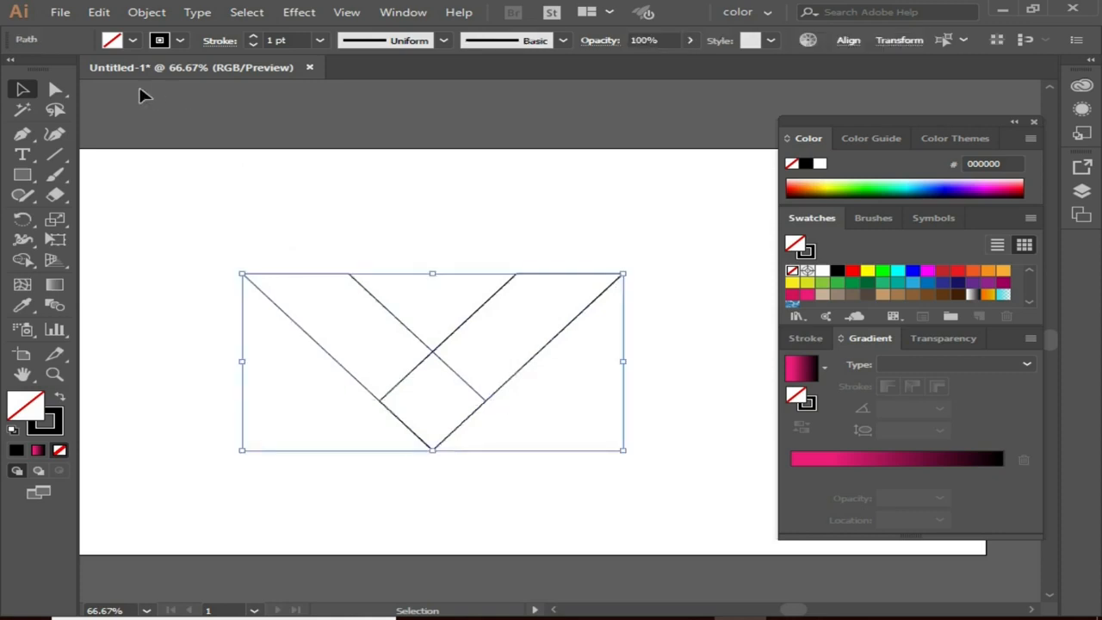
left_click(60, 93)
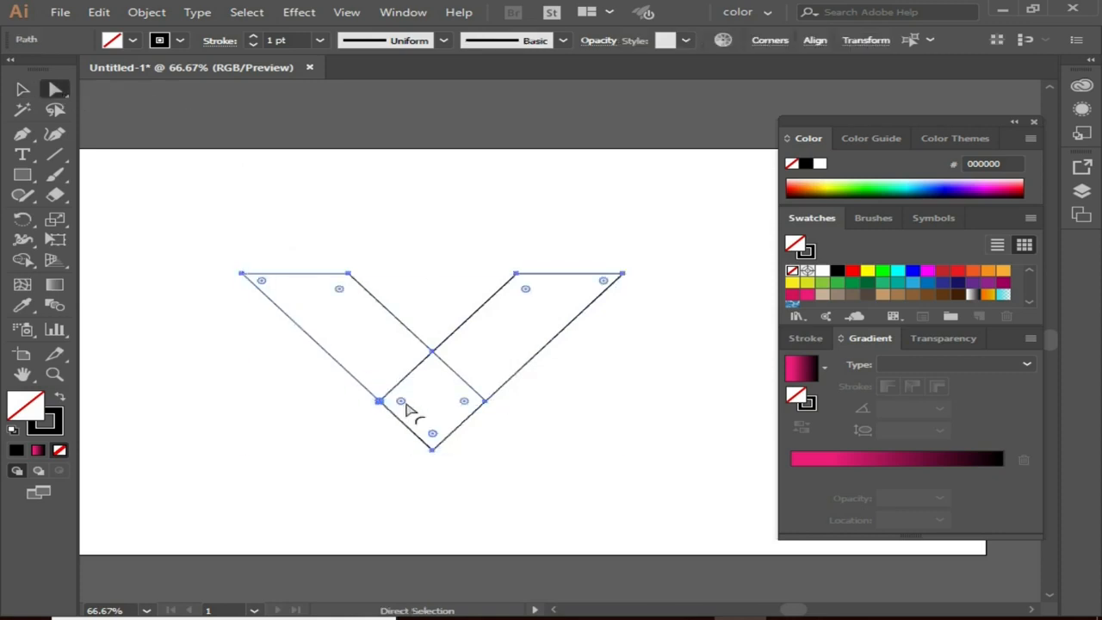
left_click_drag(466, 403, 364, 450)
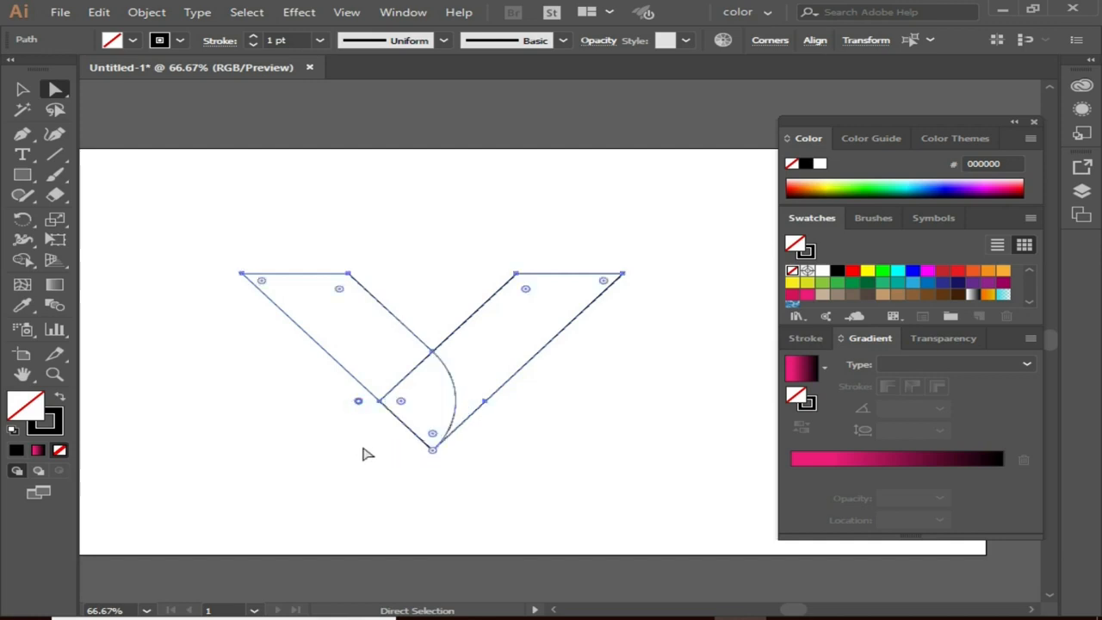
left_click(362, 453)
Merge the left arm with its overlap area using Shape Builder so the curved left arm lies over the right arm.
left_click_drag(227, 247, 615, 463)
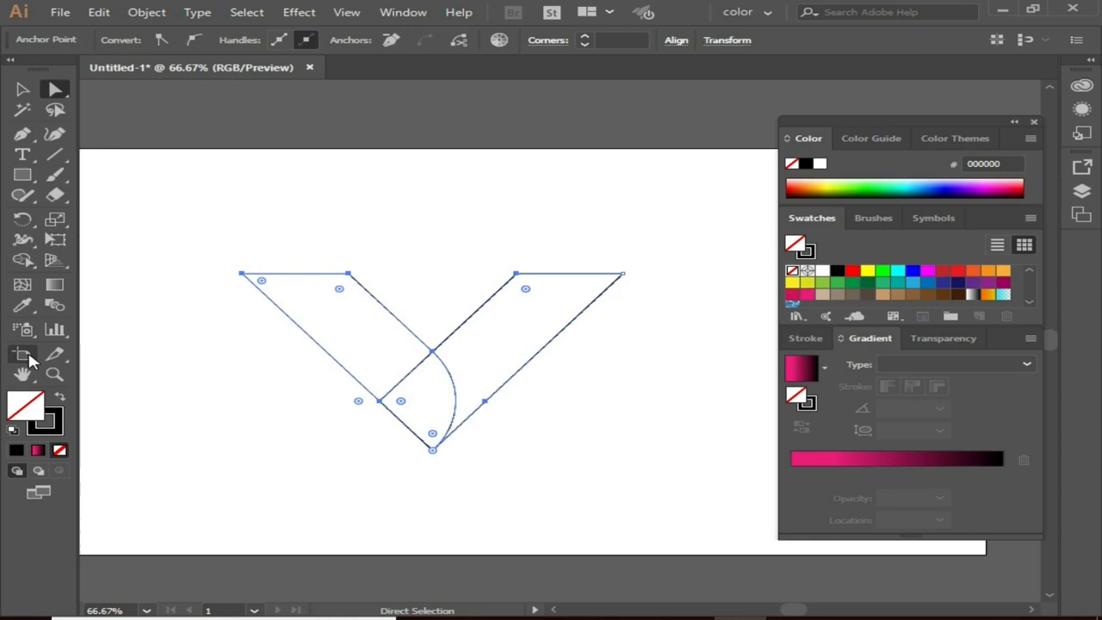
left_click(23, 259)
mouse_move(386, 364)
left_mouse_down()
mouse_move(445, 401)
mouse_move(455, 440)
left_mouse_up()
key("a")
left_click(487, 474)
key("shift+m")
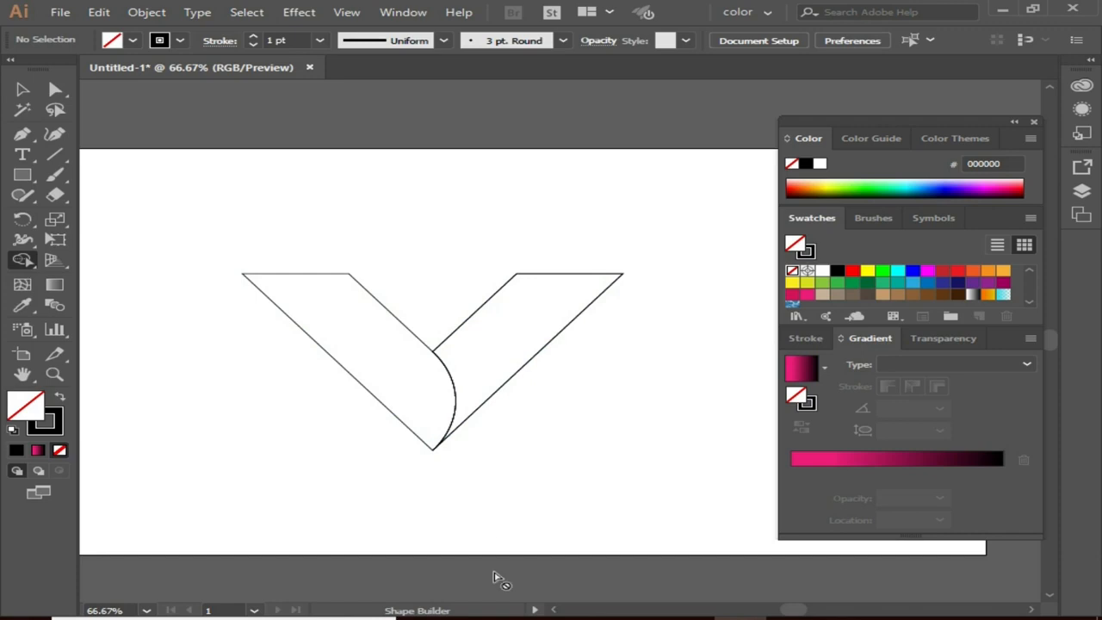
Round the inner top corners of both V arms to a radius of about 119 pt.
key("a")
left_click_drag(306, 231, 590, 393)
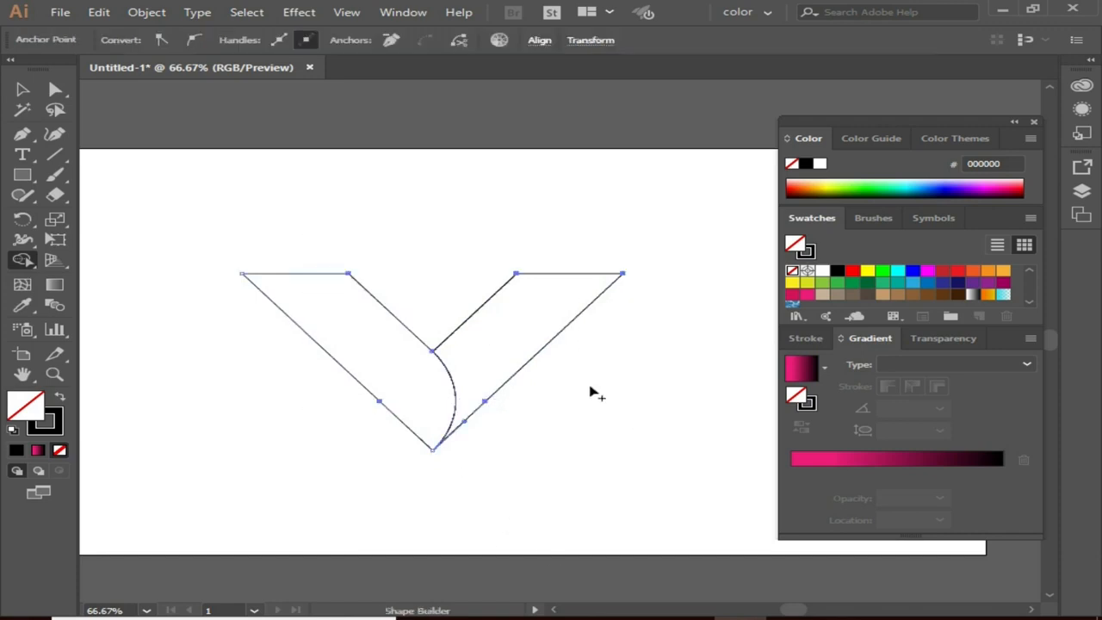
left_click(59, 90)
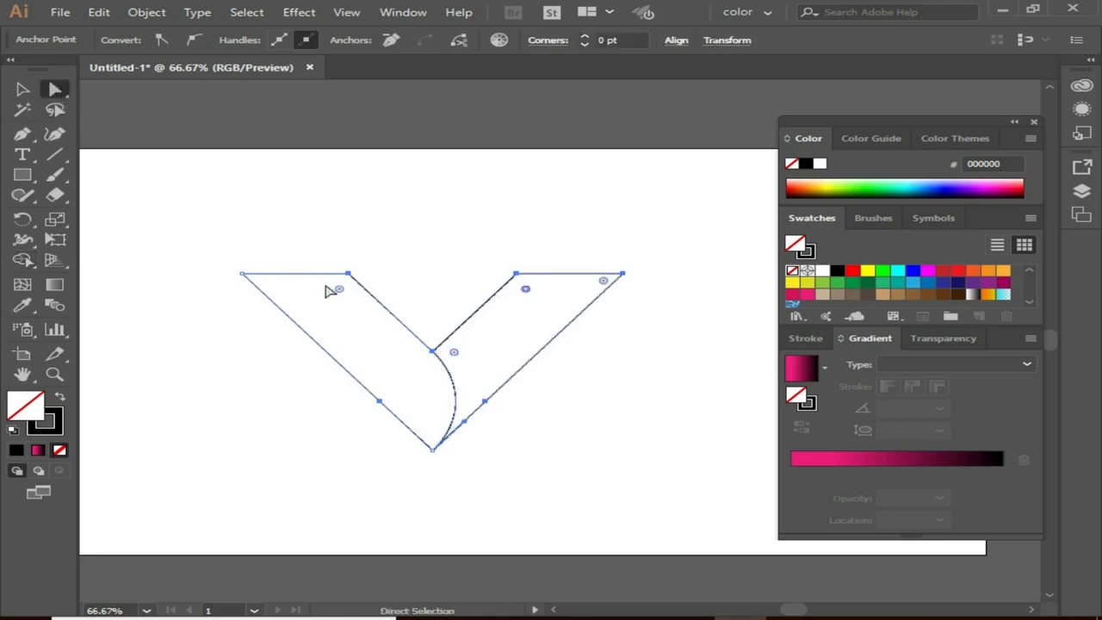
left_click_drag(339, 288, 312, 345)
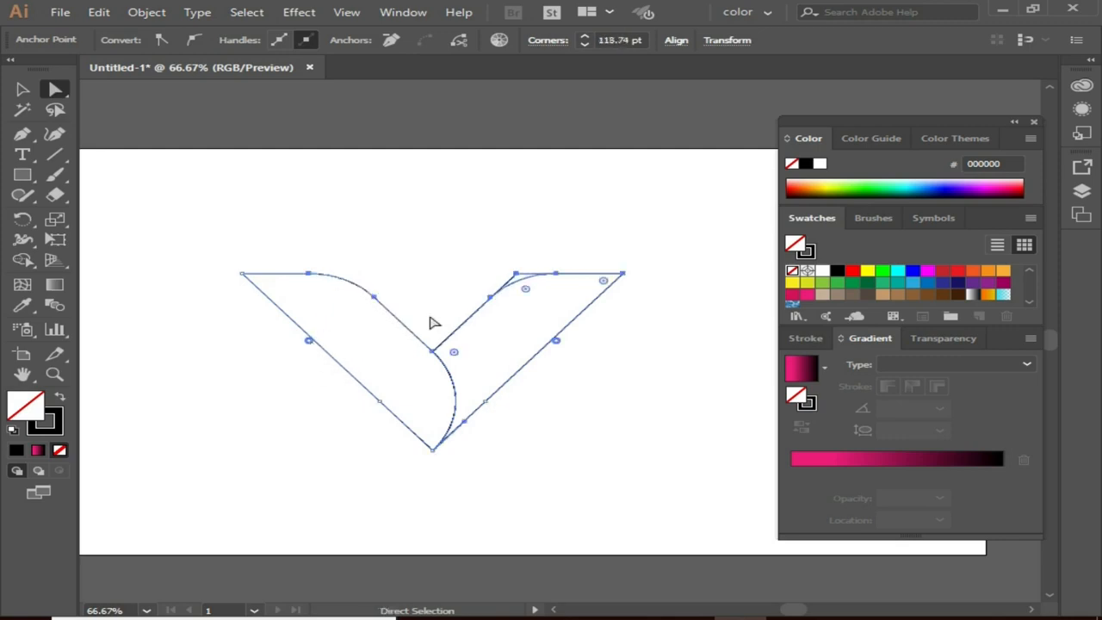
left_click(516, 277)
left_click(511, 481)
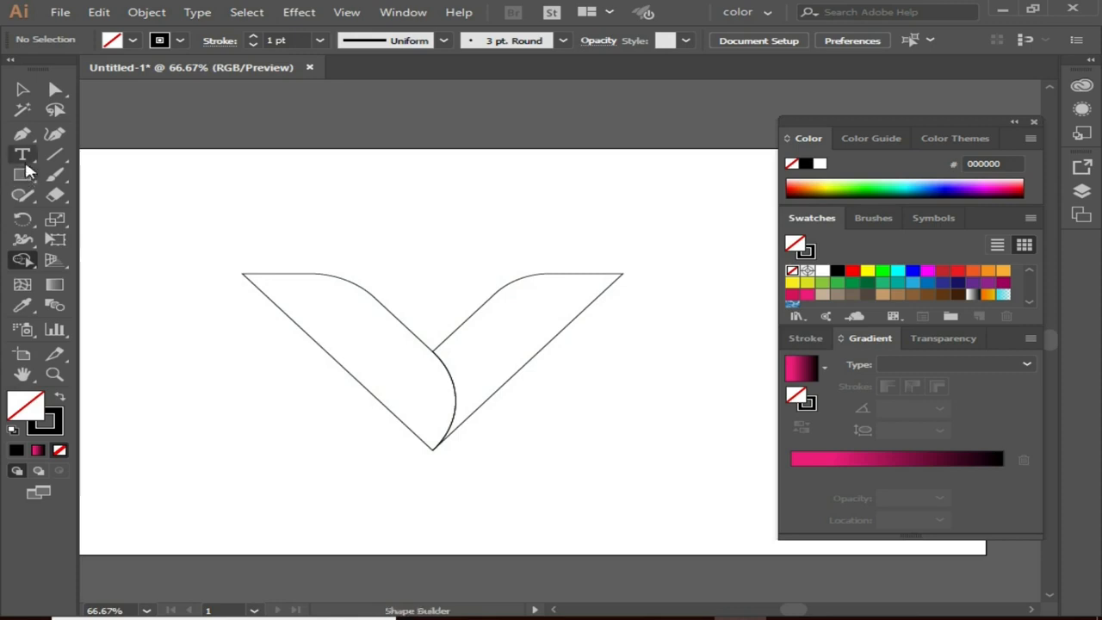
left_click(23, 89)
left_click(431, 351)
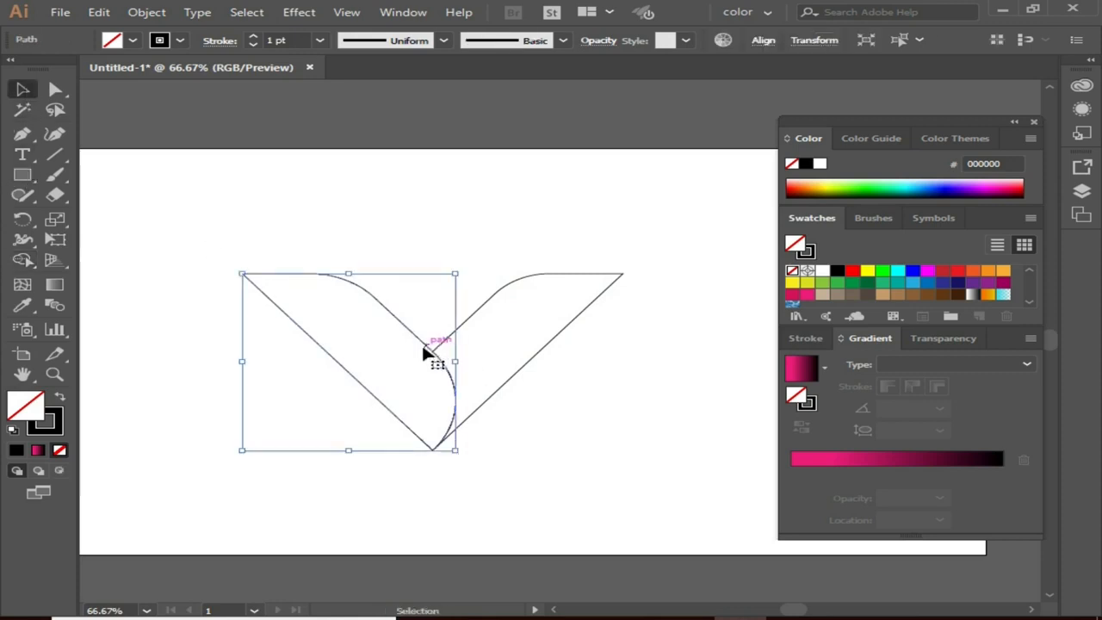
left_click_drag(433, 353, 423, 359)
key("a")
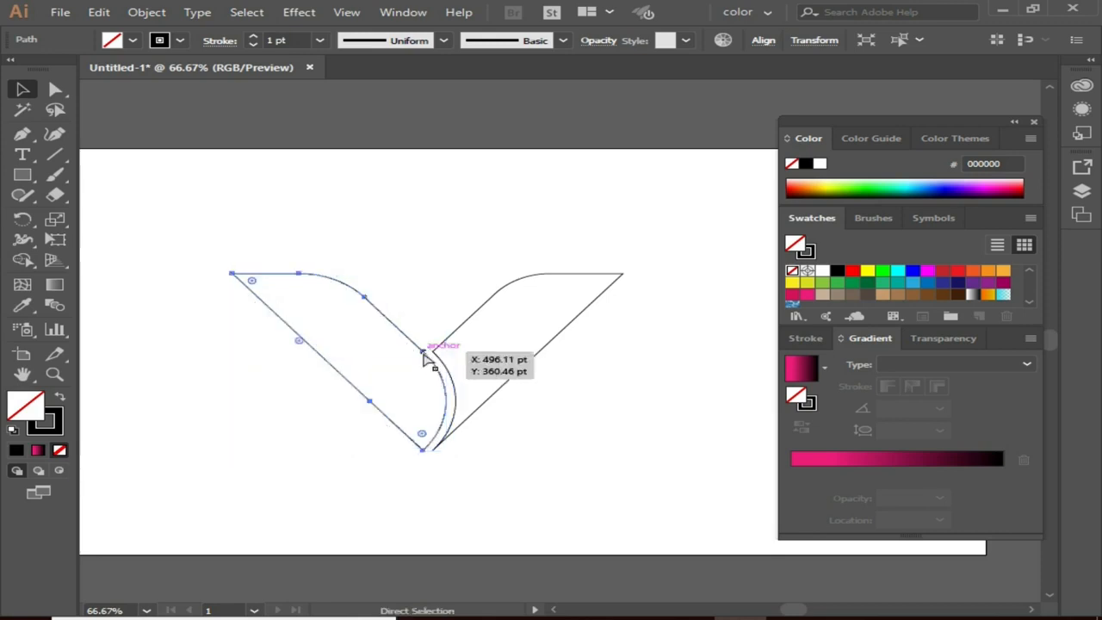
key("ctrl+z")
key("ctrl+shift+a")
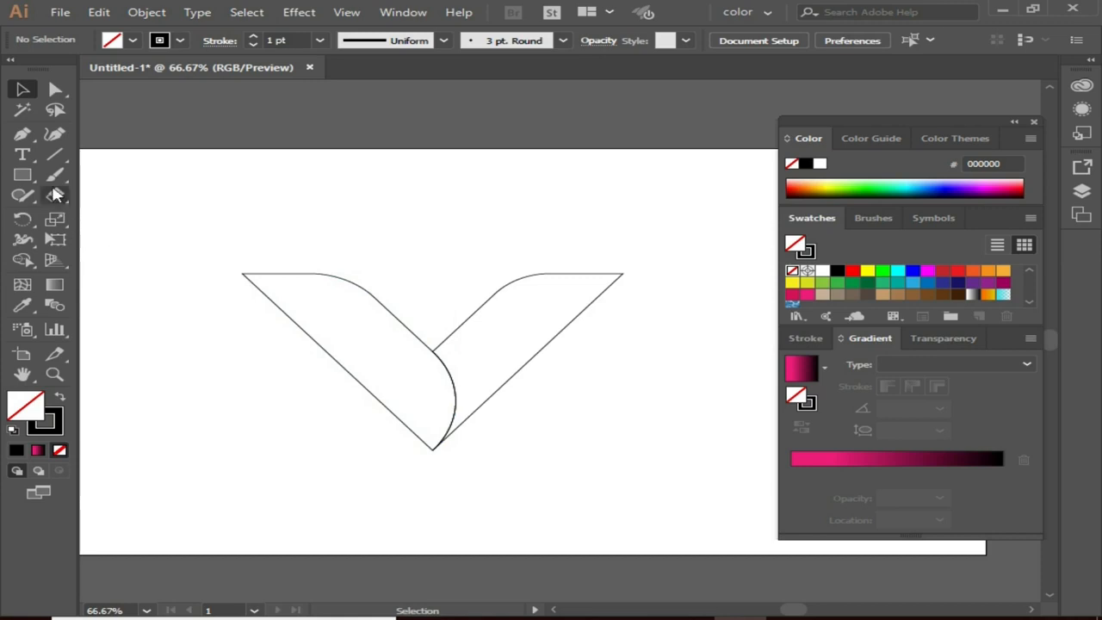
Draw a closed curved Pen path from the left arm's outer tip to the V's bottom point and back, bowing across the arm.
left_click(22, 133)
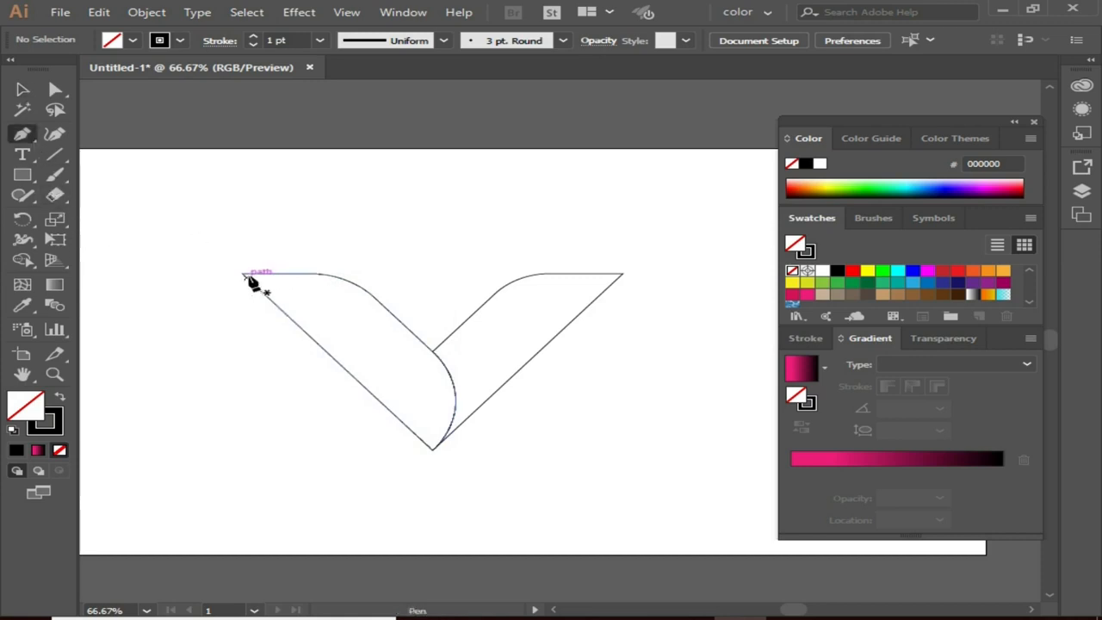
left_click(244, 275)
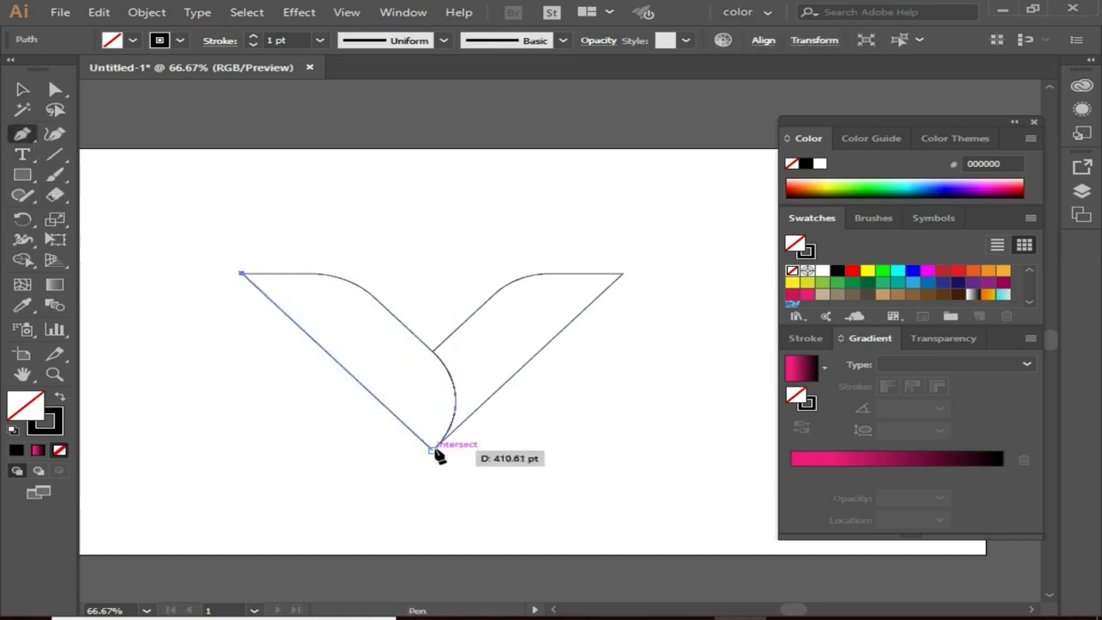
left_click_drag(433, 449, 338, 527)
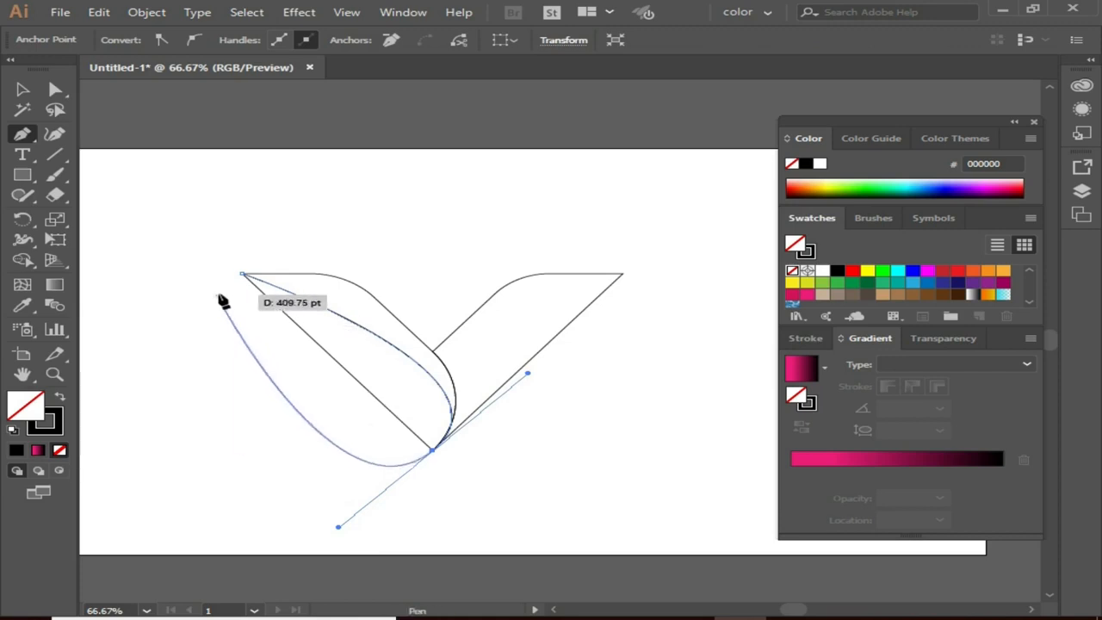
left_click(243, 275)
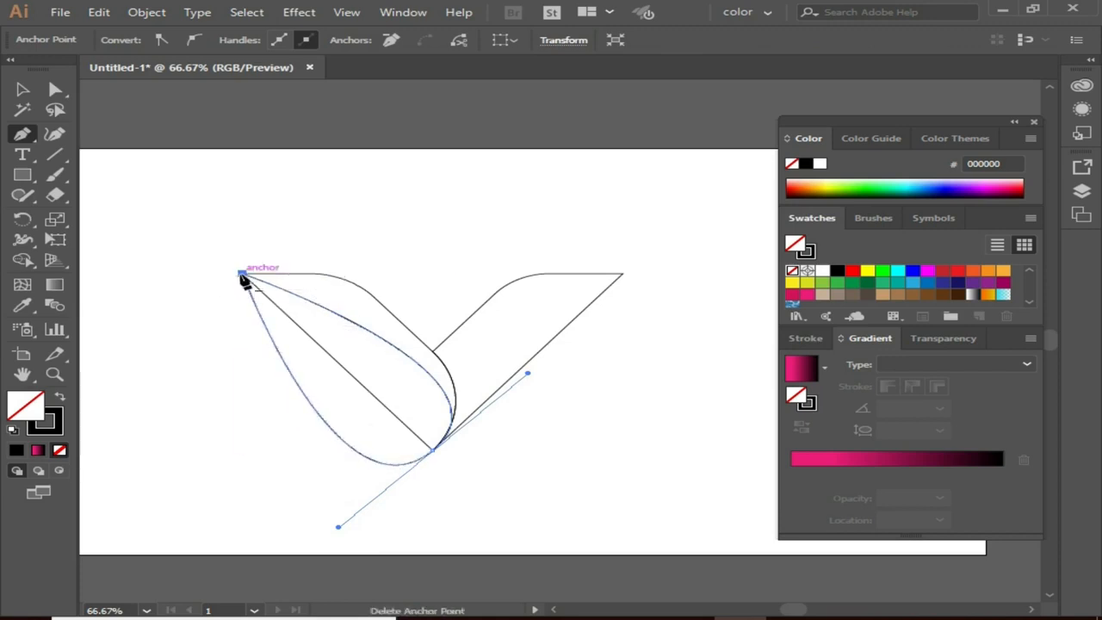
Remove the part of the curved path outside the V with Shape Builder, leaving a curve that splits the left arm.
left_click_drag(201, 221, 653, 502)
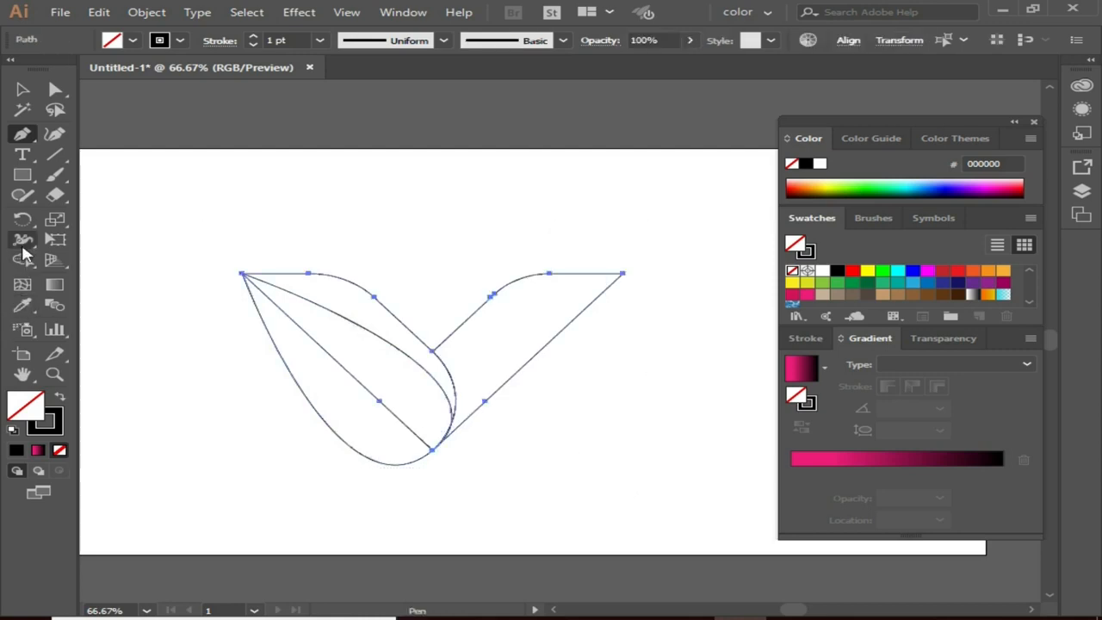
left_click(23, 260)
left_click_drag(297, 378, 249, 398)
key("Return")
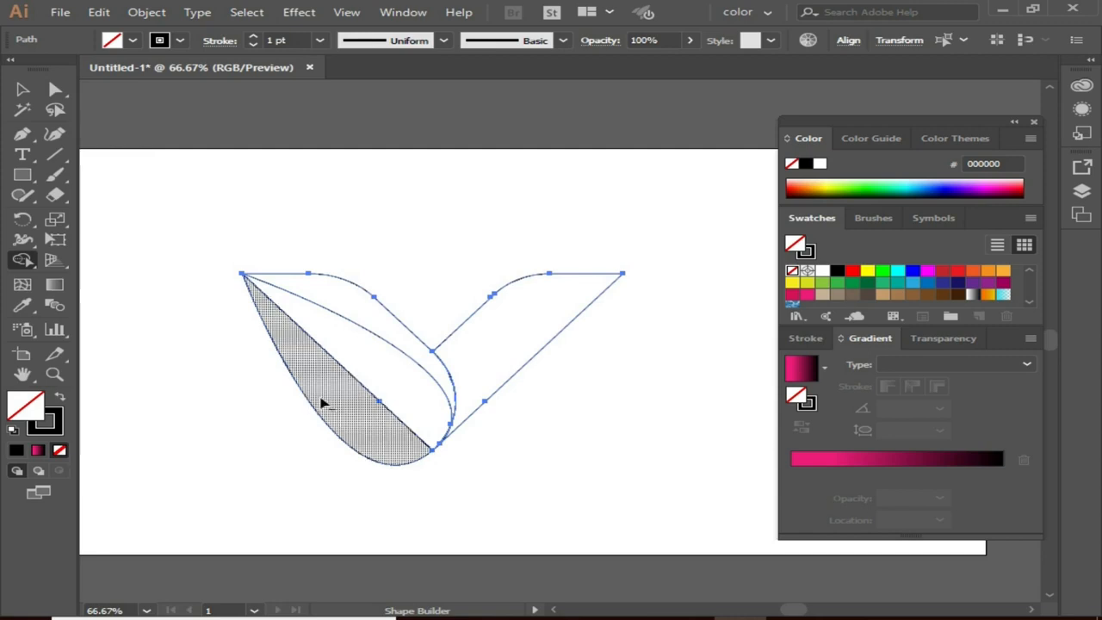
left_click_drag(319, 399, 280, 428)
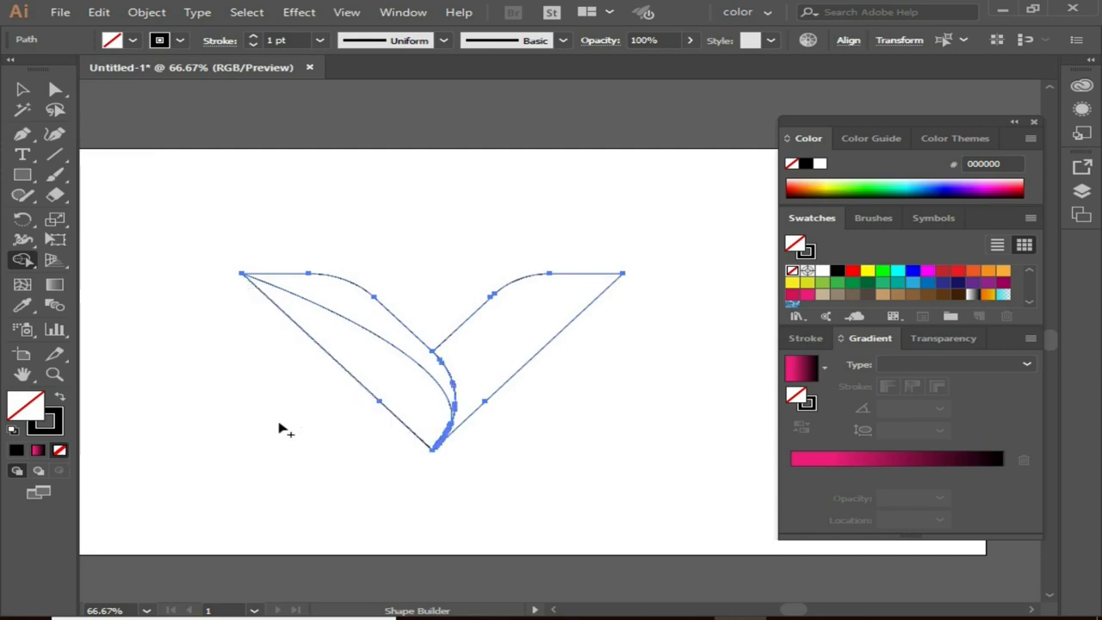
key("v")
left_click(280, 427)
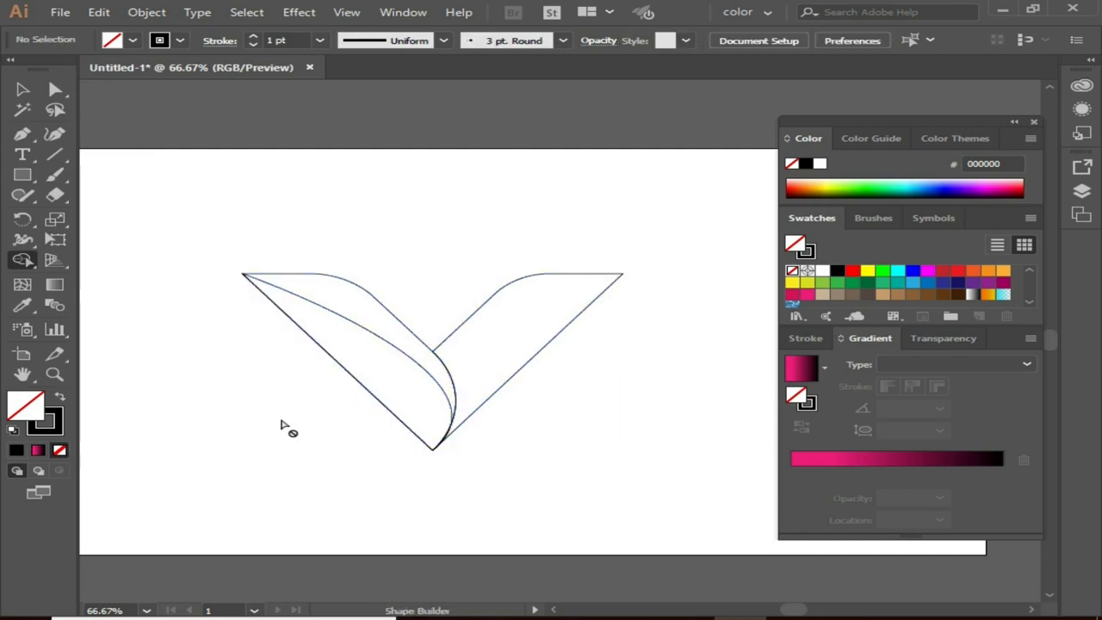
Fill all parts of the V with the pink-to-black linear gradient.
left_click_drag(181, 228, 606, 439)
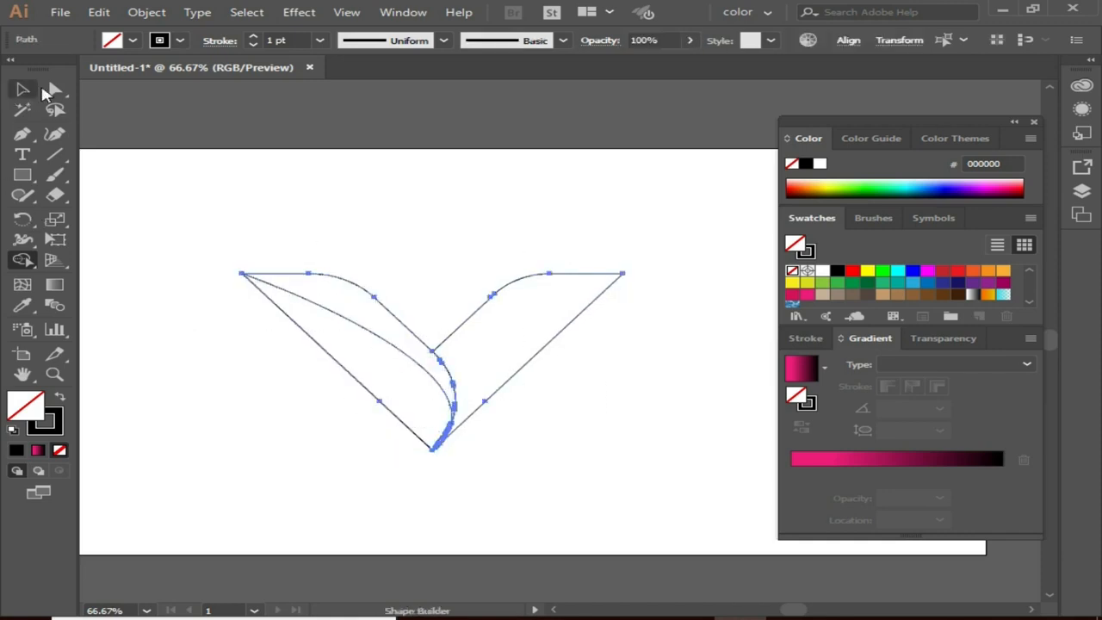
left_click(54, 90)
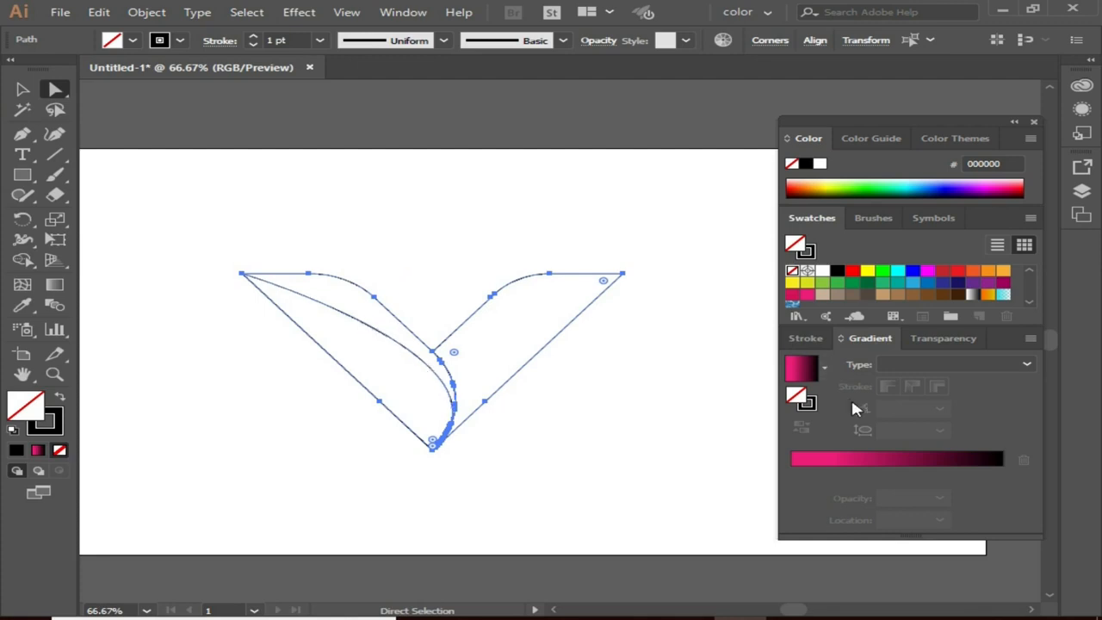
left_click(879, 459)
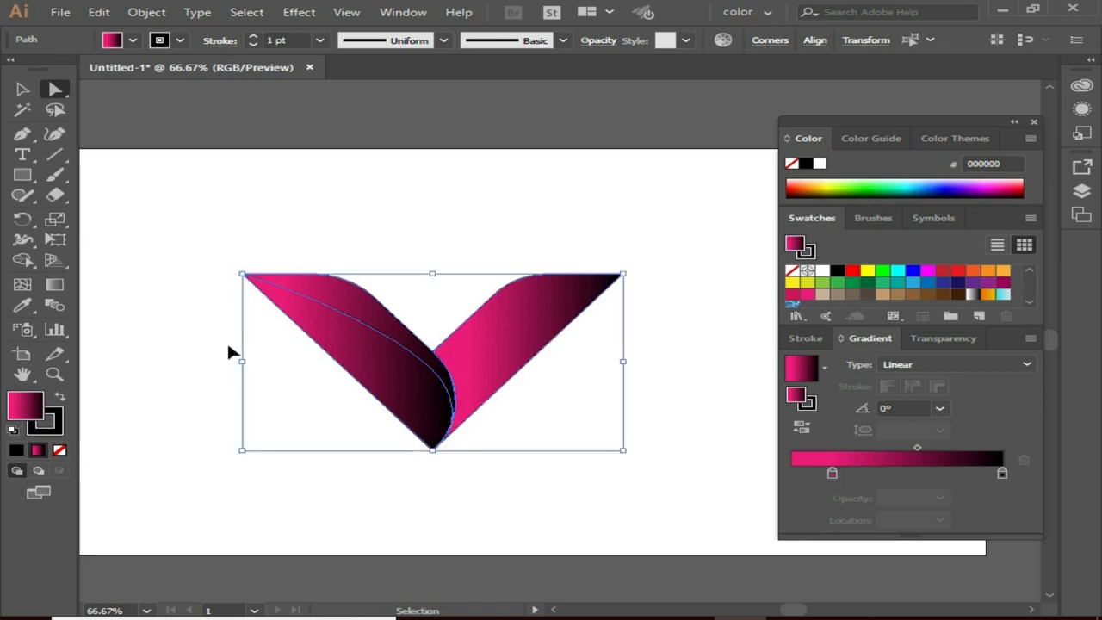
left_click(230, 351, "ctrl")
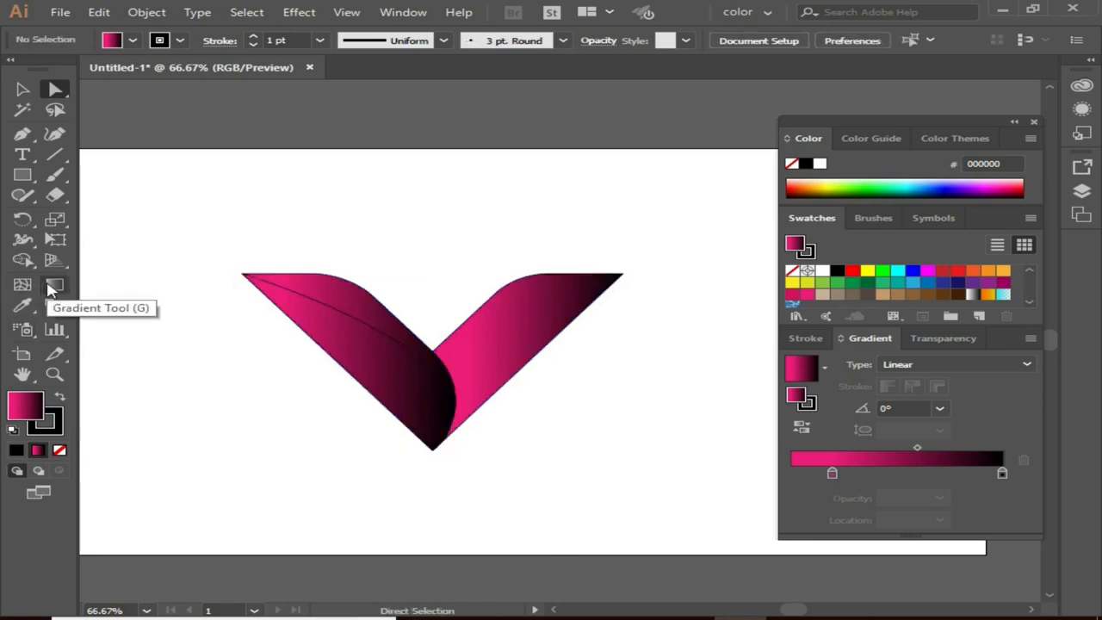
Shift the black gradient stop of the left arm's upper fold strip to a location of 40.5%.
left_click(360, 310)
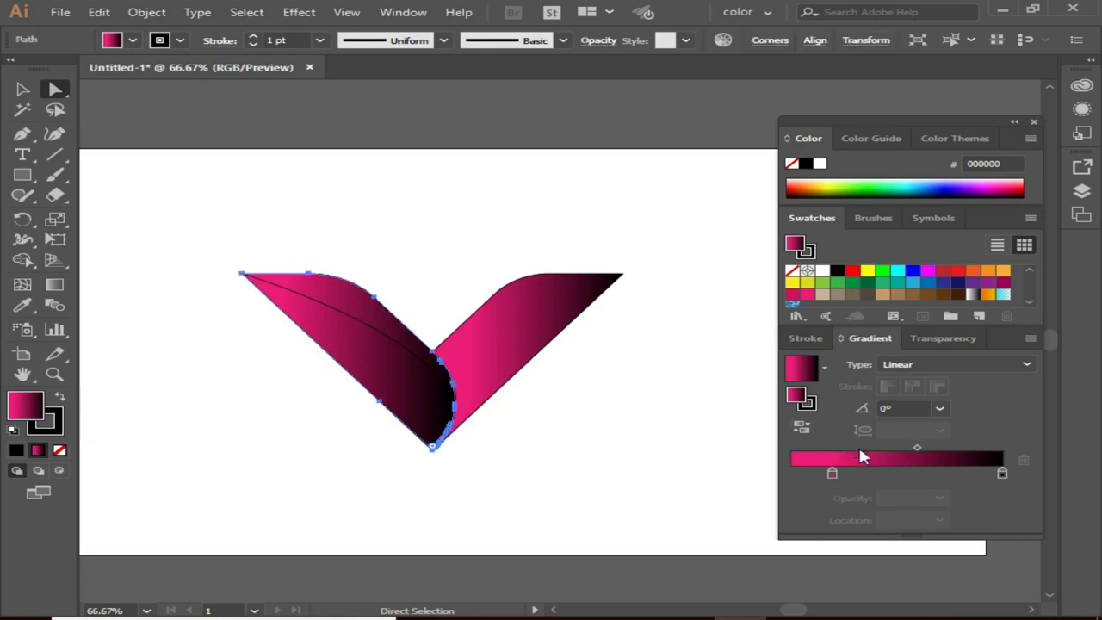
left_click_drag(1002, 472, 878, 479)
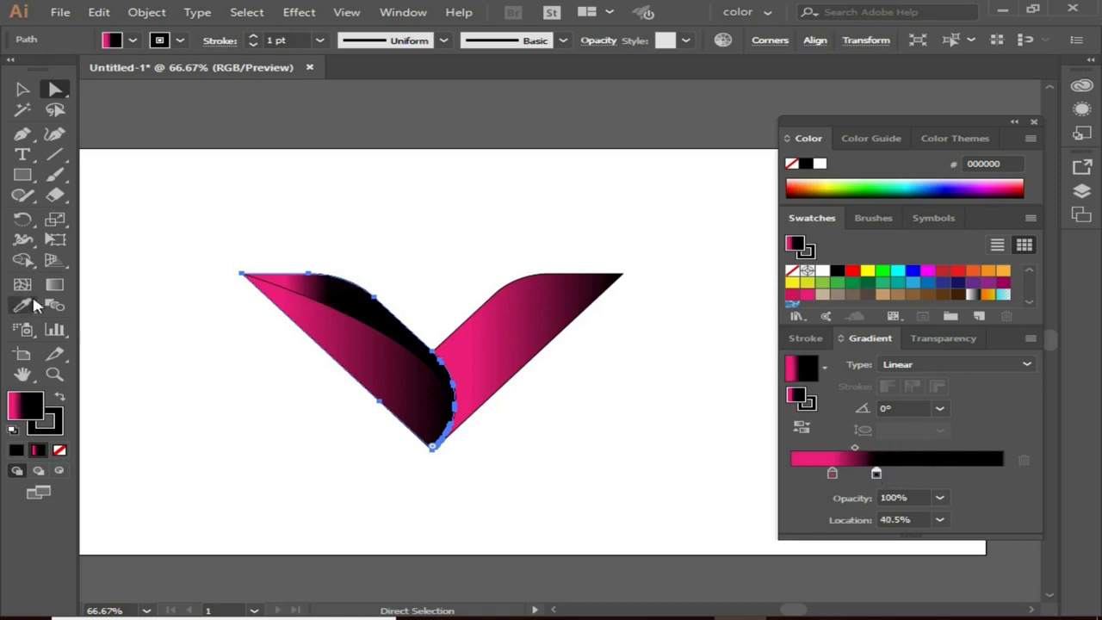
Select all parts of the V and set their stroke to none.
left_click(54, 284)
key("a")
left_click_drag(160, 298, 563, 456)
key("g")
left_click(56, 429)
left_click(60, 450)
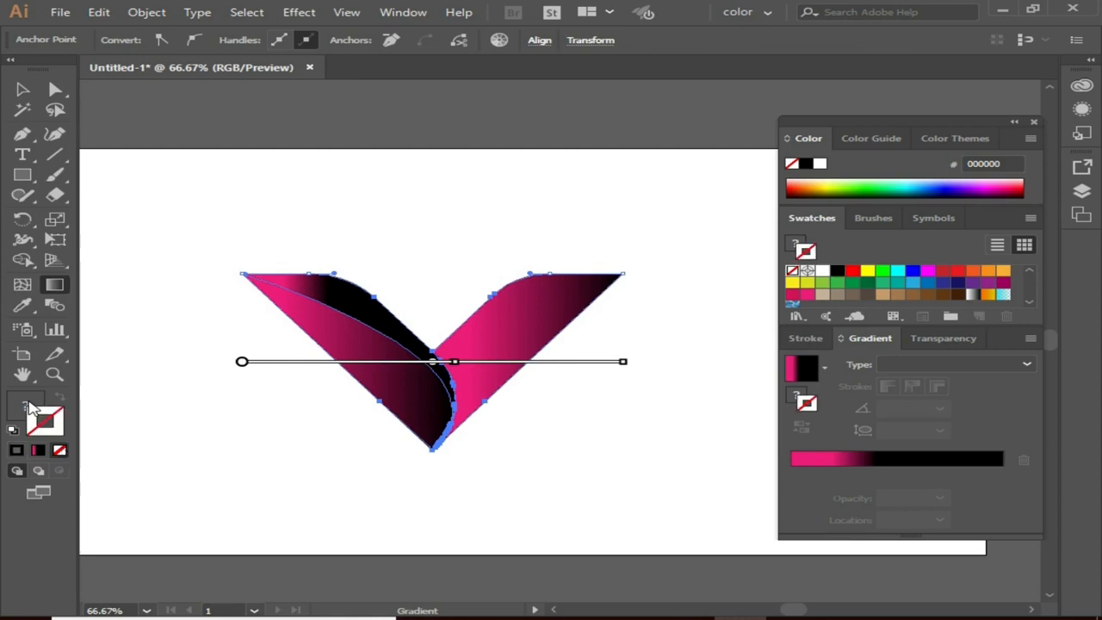
left_click(34, 402)
left_click(221, 415, "ctrl")
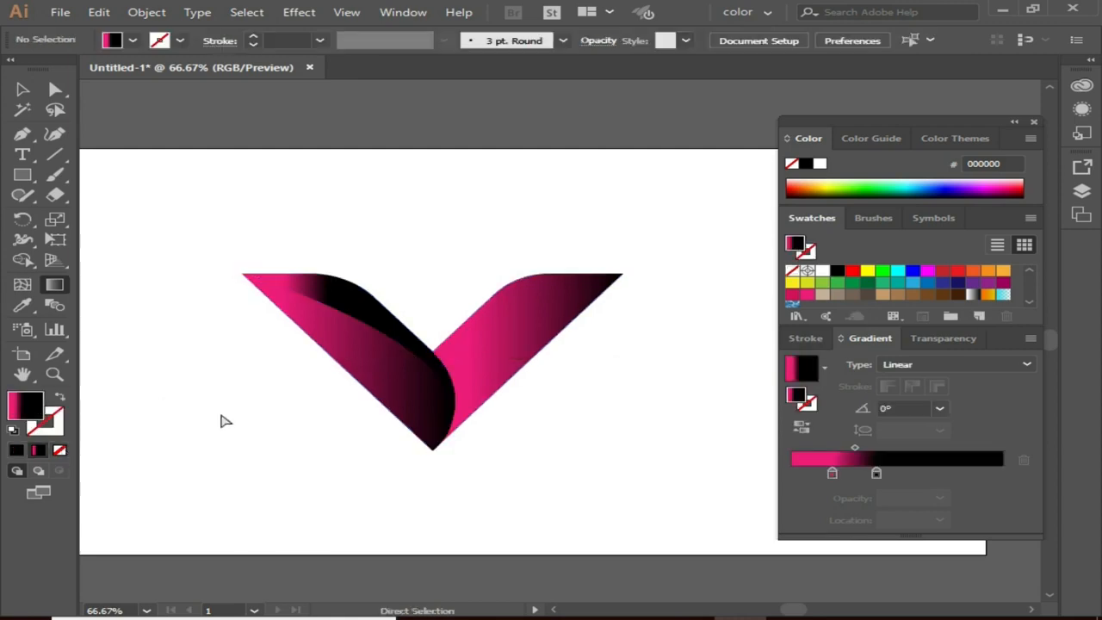
Tilt the right arm's gradient upward to about 20° and reposition it so the upper tip turns black.
left_click(501, 360)
left_click_drag(634, 356, 632, 304)
left_click_drag(560, 342, 531, 352)
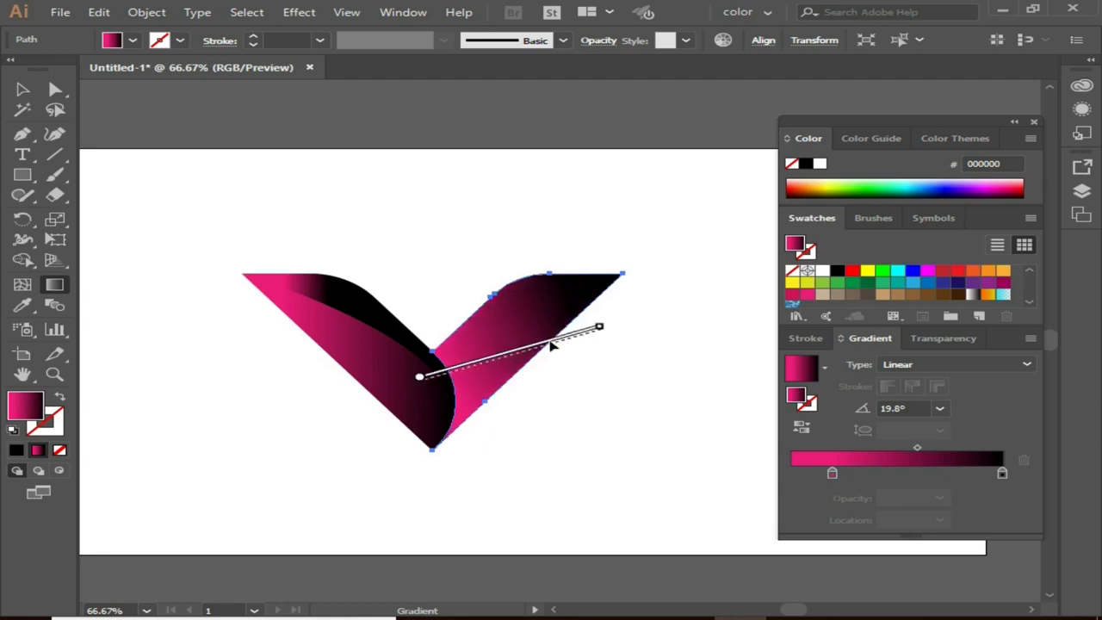
left_click_drag(600, 332, 620, 324)
Rotate the gradient on the left arm's lower section to about -16.8° so it darkens toward the V's bottom point.
left_click(398, 399, "ctrl")
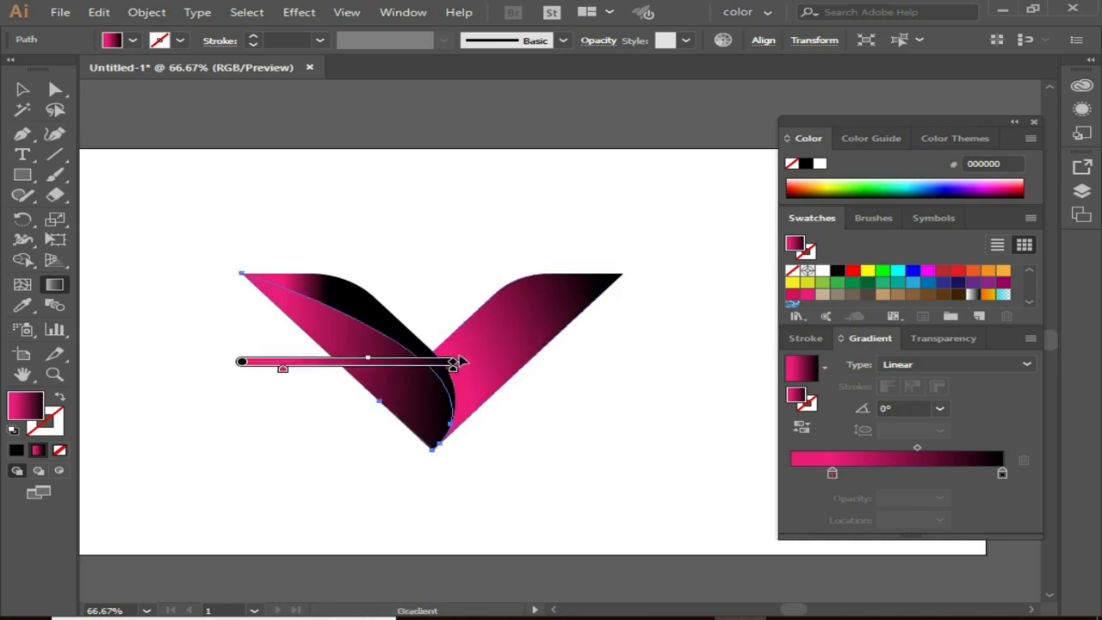
mouse_move(462, 363)
left_mouse_down()
mouse_move(483, 419)
mouse_move(467, 400)
mouse_move(479, 398)
left_mouse_up()
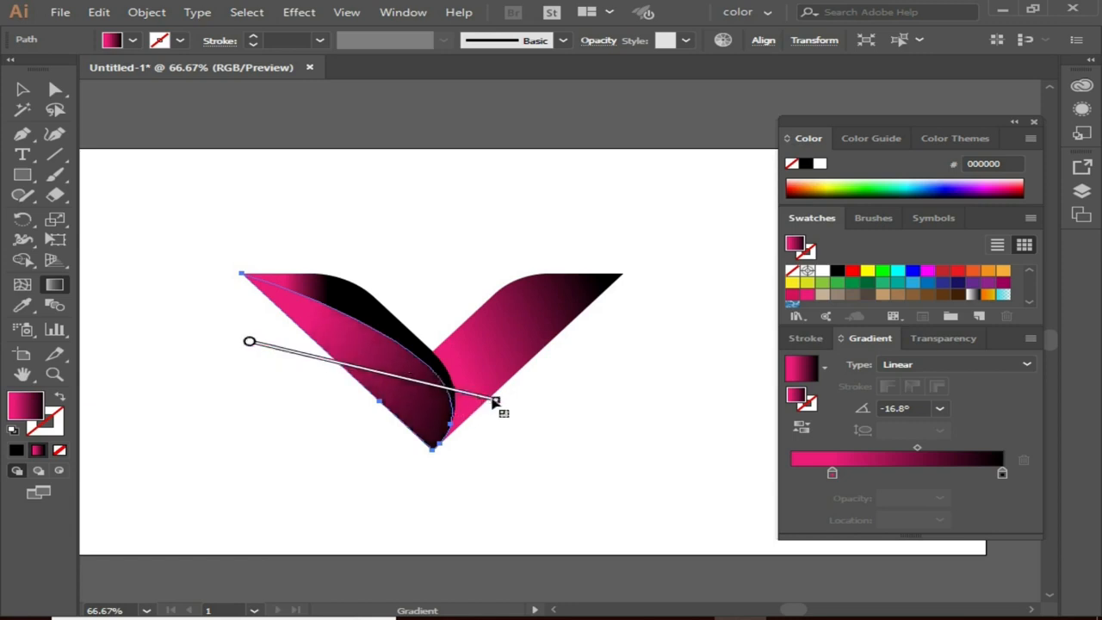
Shift the fold strip's gradient outward along the left arm so black covers nearly the whole strip.
key("a")
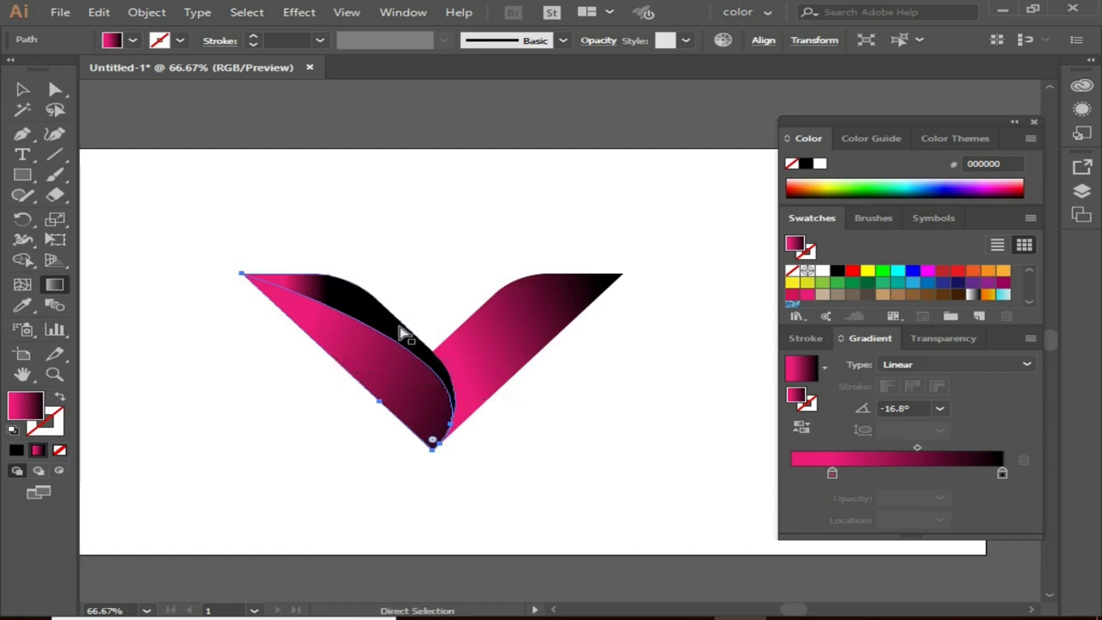
left_click(405, 333)
key("g")
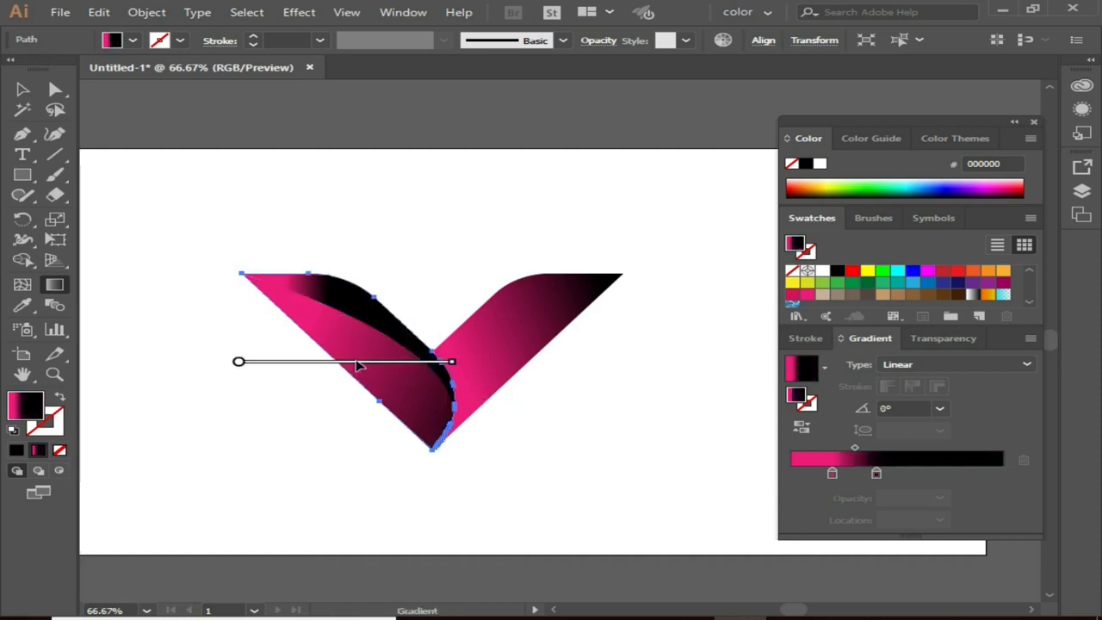
left_click_drag(361, 361, 324, 363)
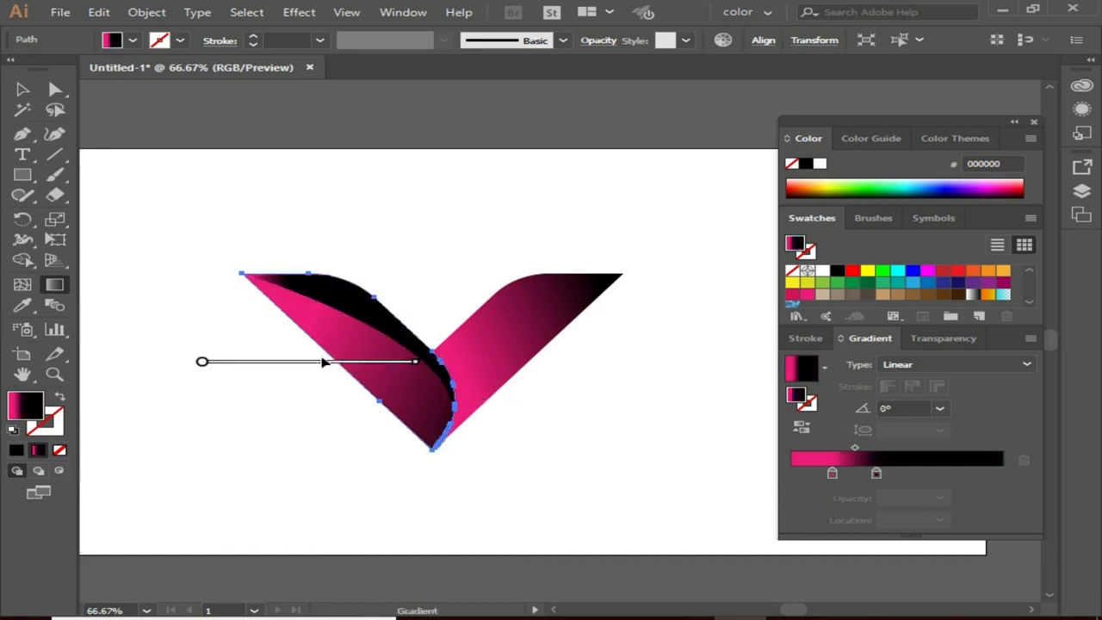
scroll(901, 281, "down", 2)
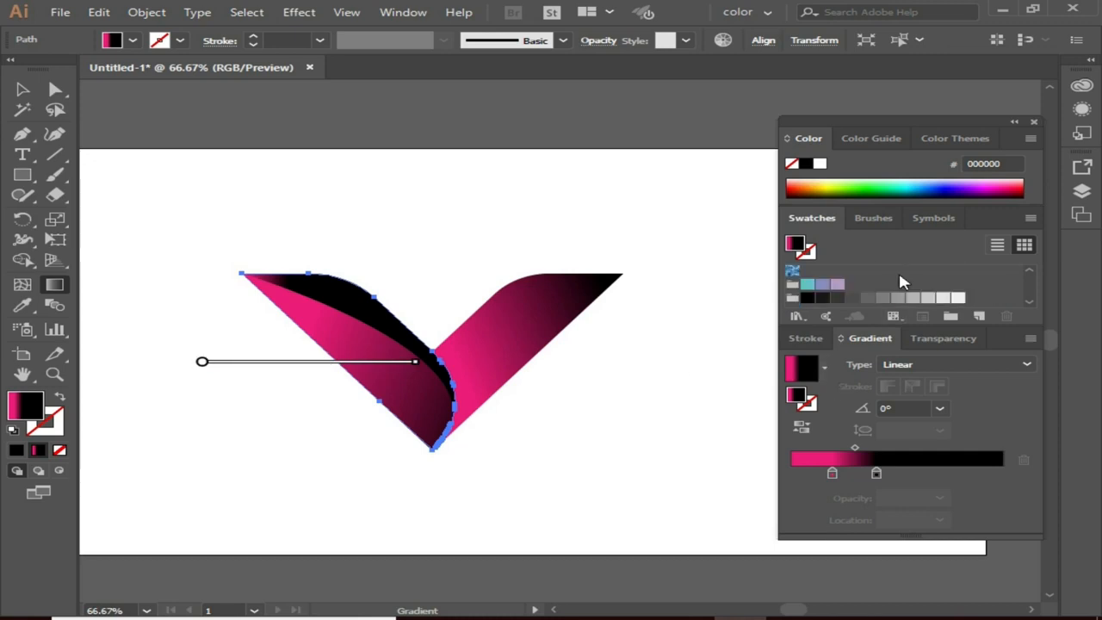
left_click_drag(855, 298, 894, 463)
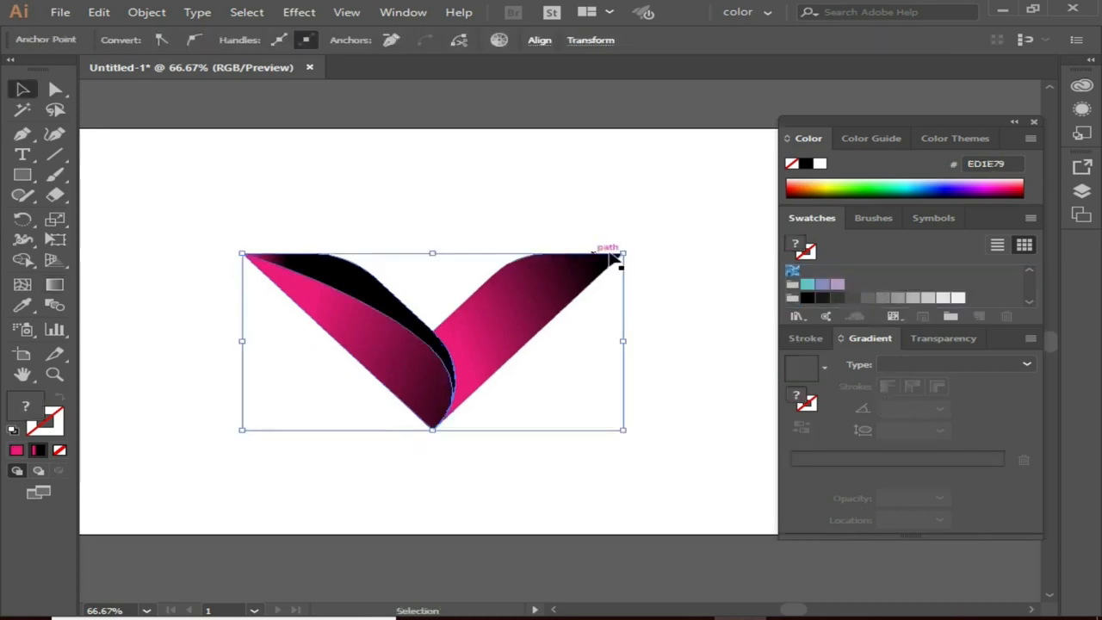
Stretch the whole V taller and slightly narrower, and undo the resize.
left_click_drag(616, 258, 615, 224)
left_click(679, 319)
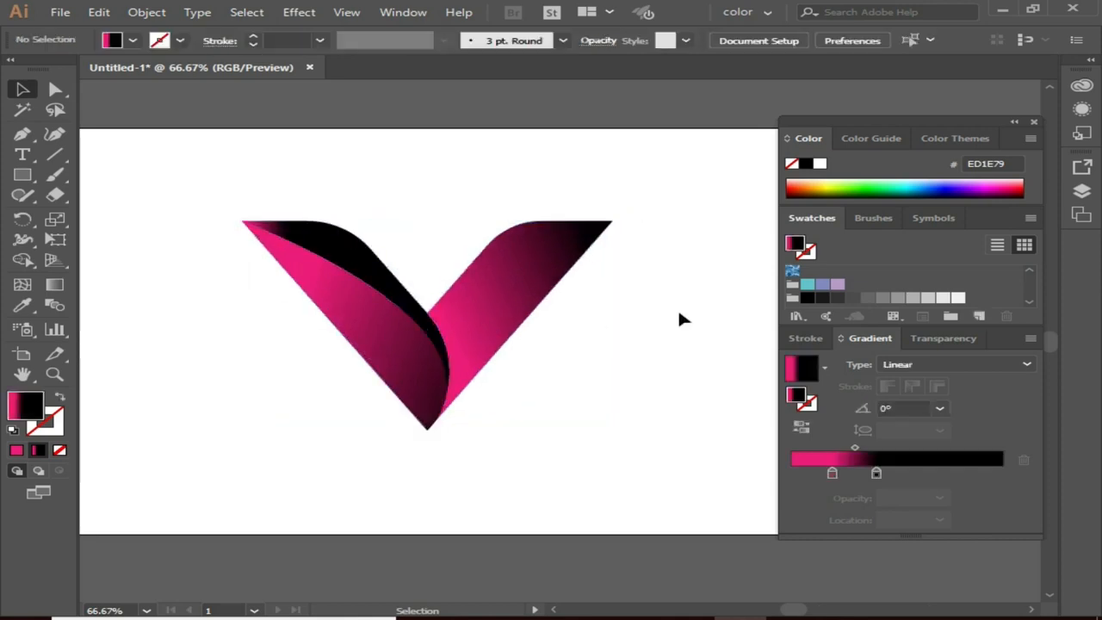
scroll(680, 319, "down", 1)
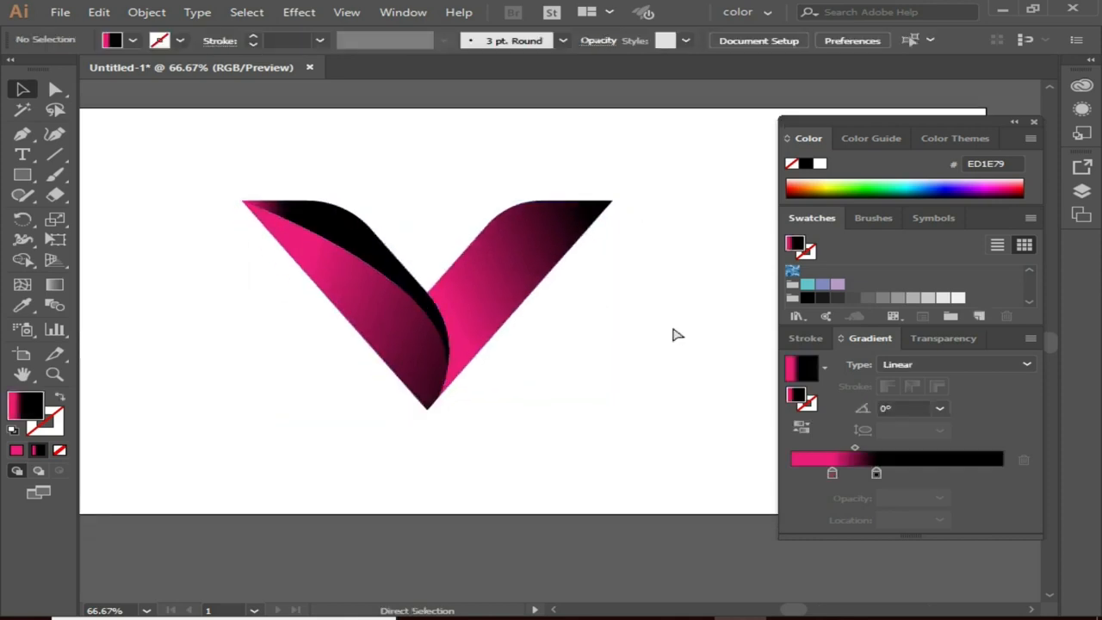
key("ctrl+z")
left_click(672, 327)
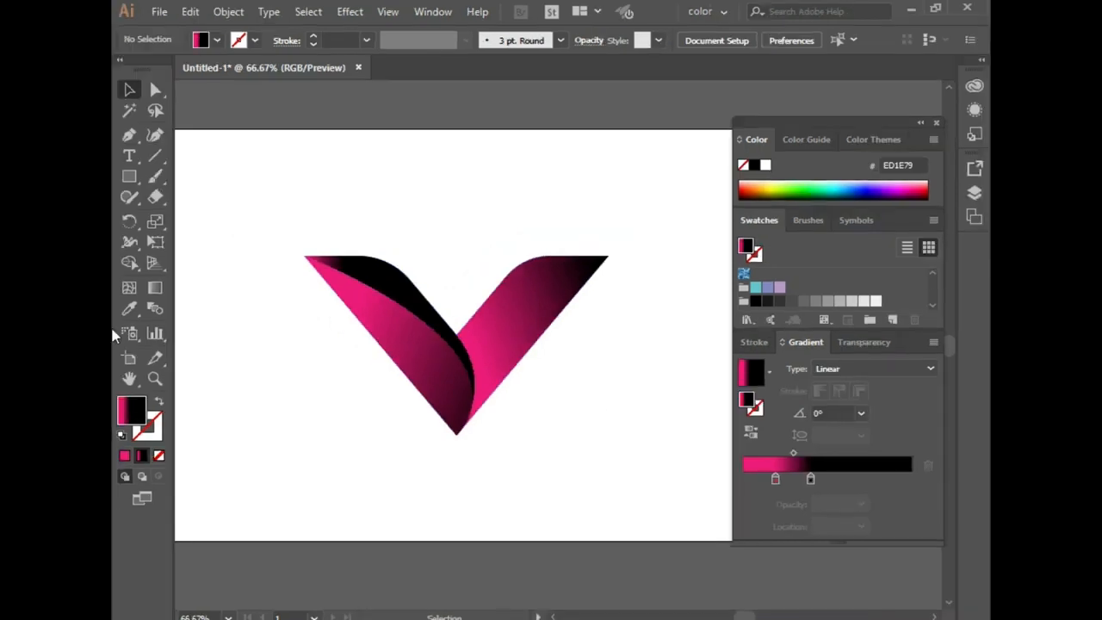
Draw a wide, flat ellipse below the V's bottom point.
left_click(134, 183)
left_click(192, 216)
left_click_drag(384, 462, 575, 512)
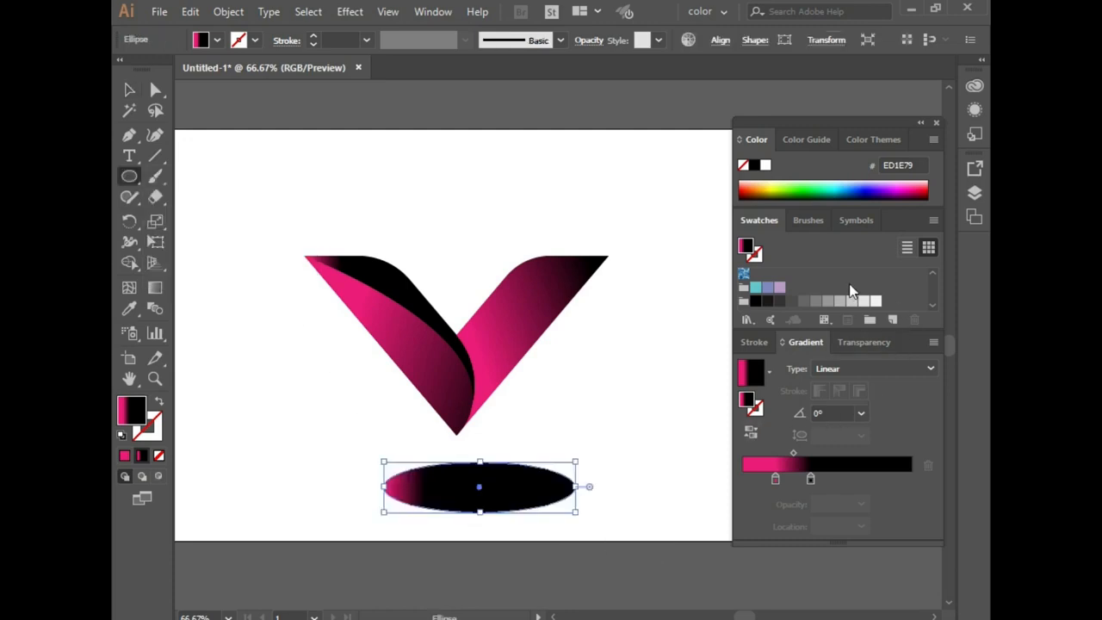
Fill the ellipse with a radial black-and-white gradient, black in the centre fading to white at the edge.
scroll(822, 305, "up", 2)
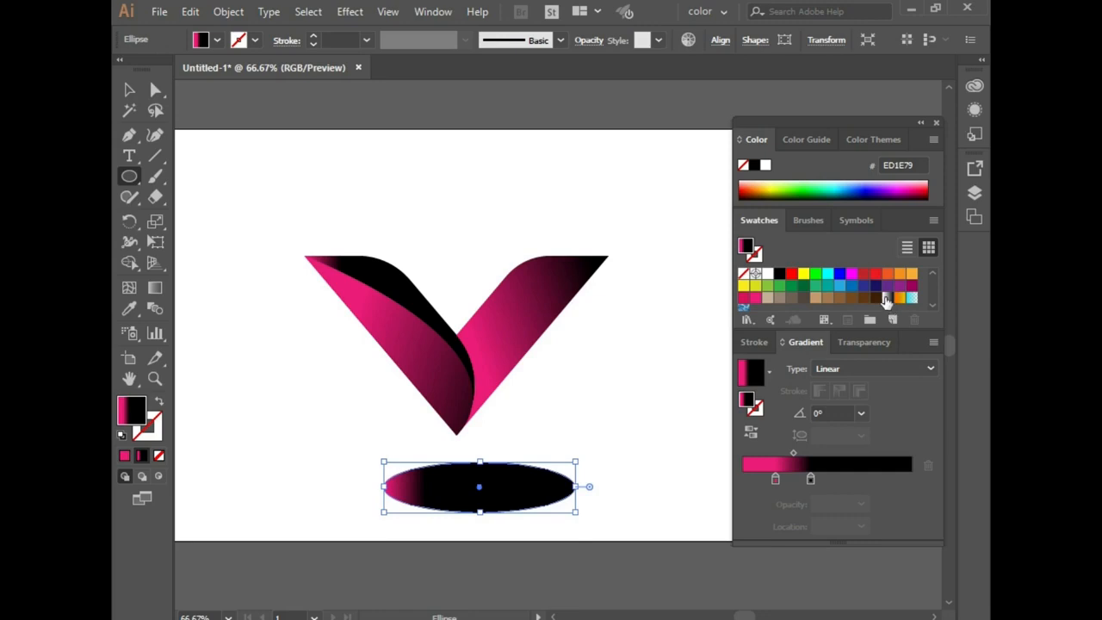
left_click(887, 298)
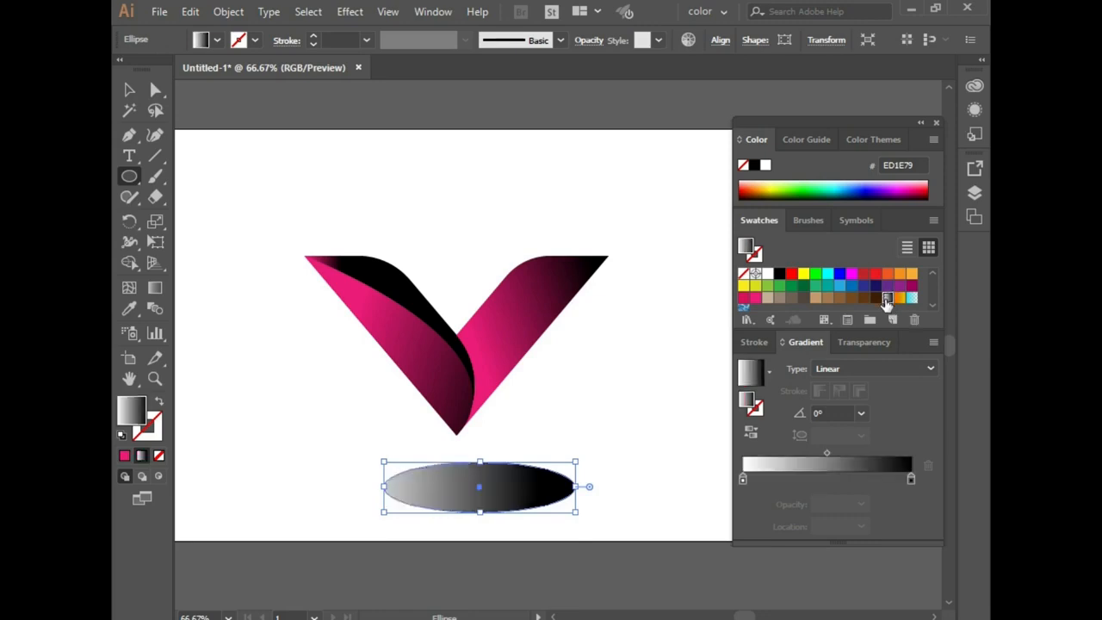
left_click(929, 370)
left_click(910, 407)
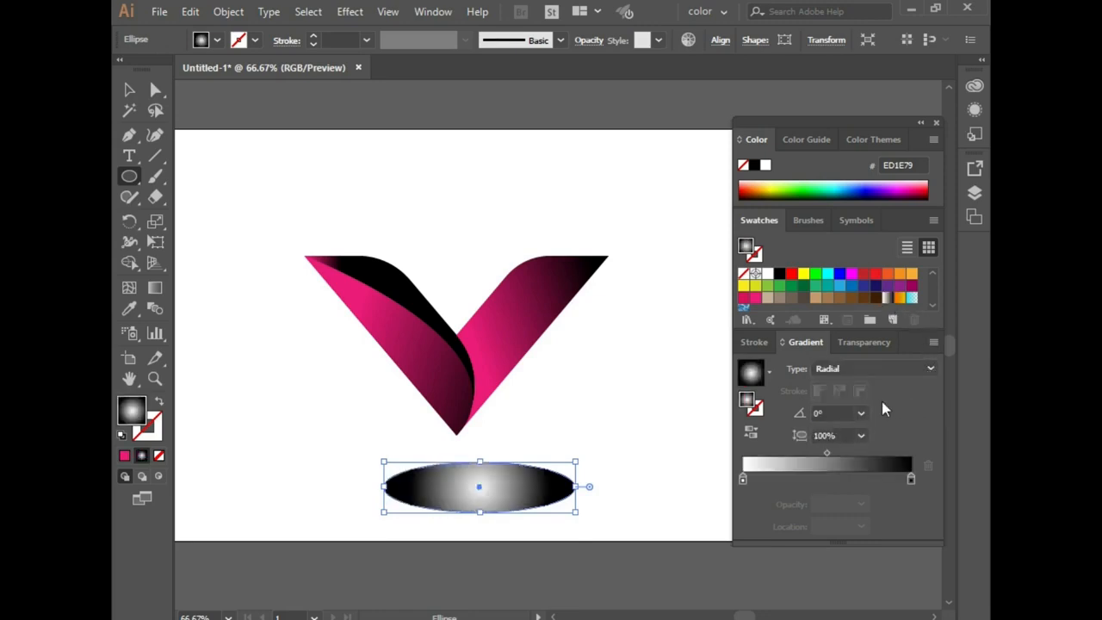
mouse_move(910, 479)
left_mouse_down()
mouse_move(756, 488)
mouse_move(728, 477)
mouse_move(915, 485)
left_mouse_up()
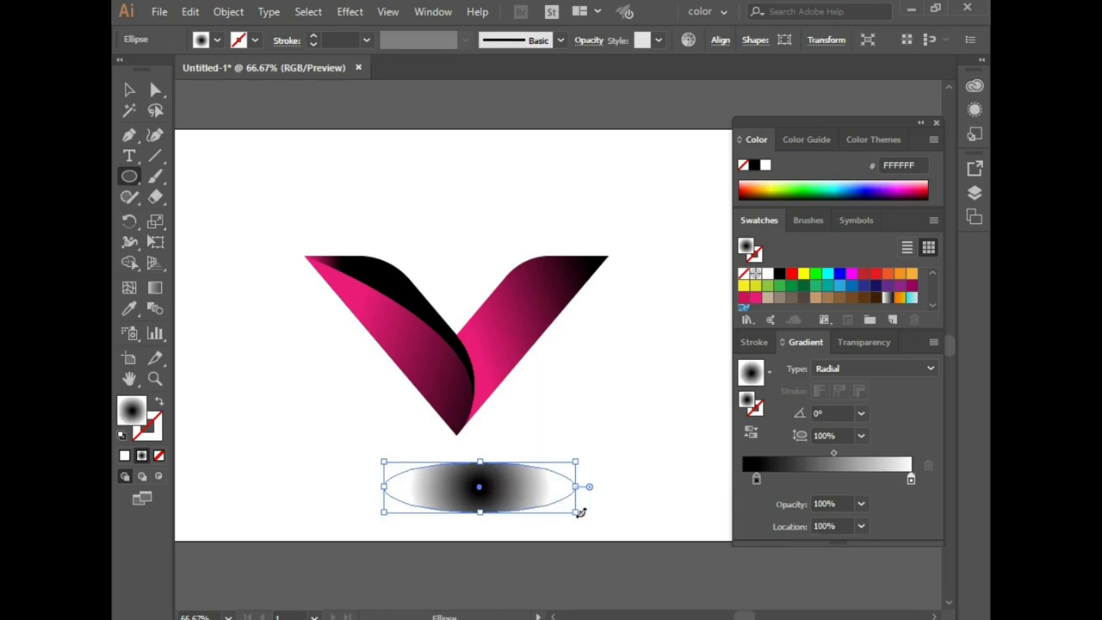
Flatten the ellipse into a thin shadow sliver and place it just below the V's point.
left_click_drag(575, 511, 576, 462)
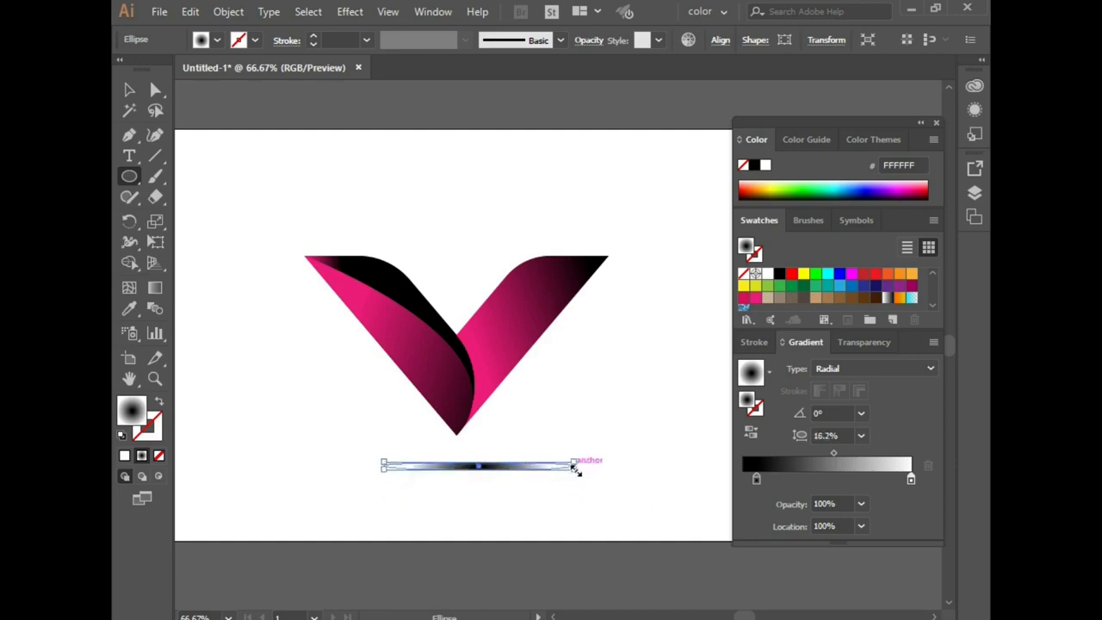
left_click(593, 497)
left_click(593, 443)
left_click(576, 506, "ctrl")
left_click(517, 462, "ctrl")
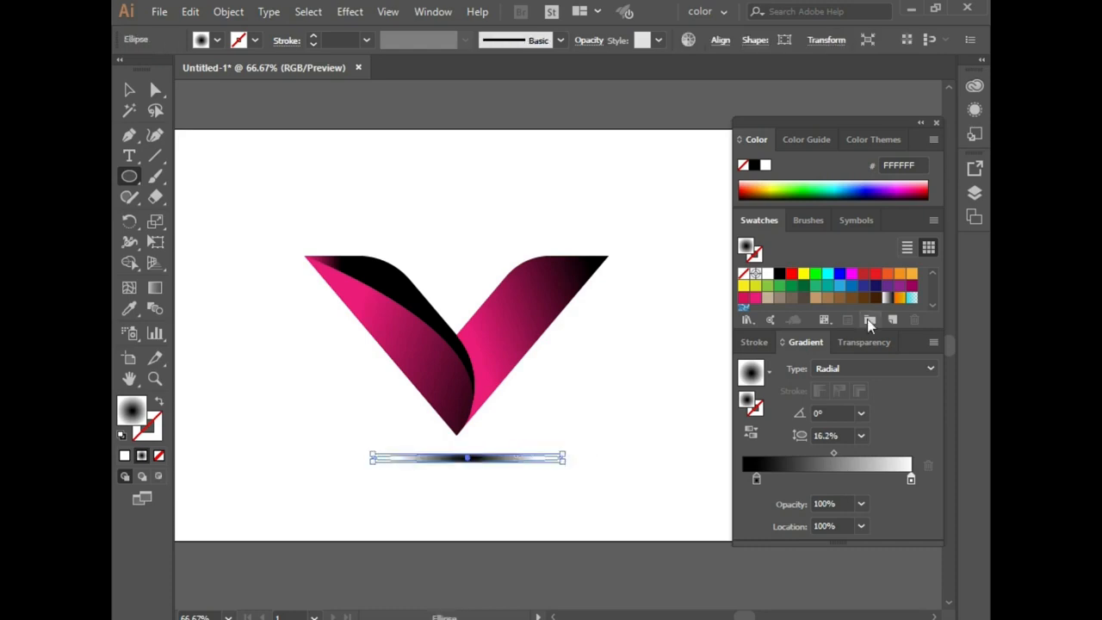
Lower the shadow ellipse's opacity to 57%.
left_click(874, 342)
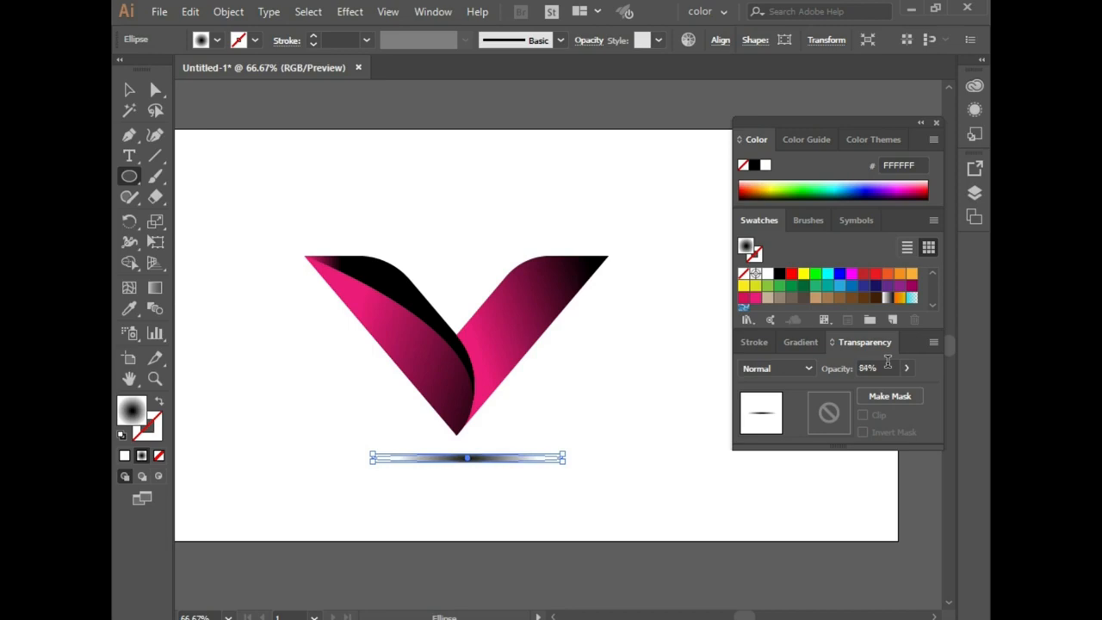
scroll(888, 362, "down", 9)
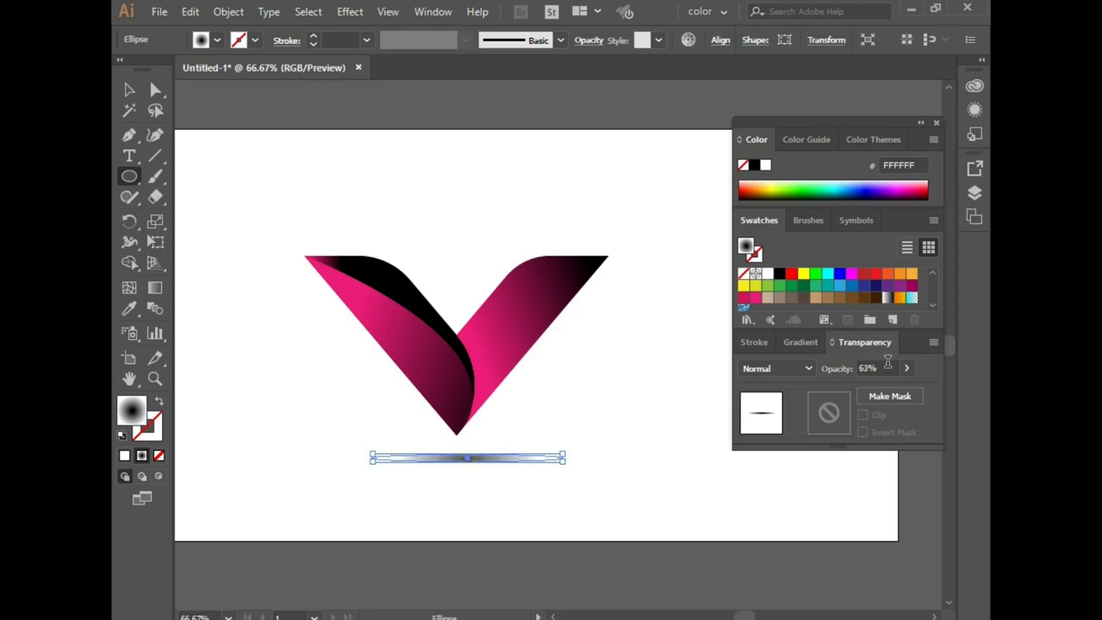
scroll(887, 362, "down", 2)
left_click(645, 407, "ctrl")
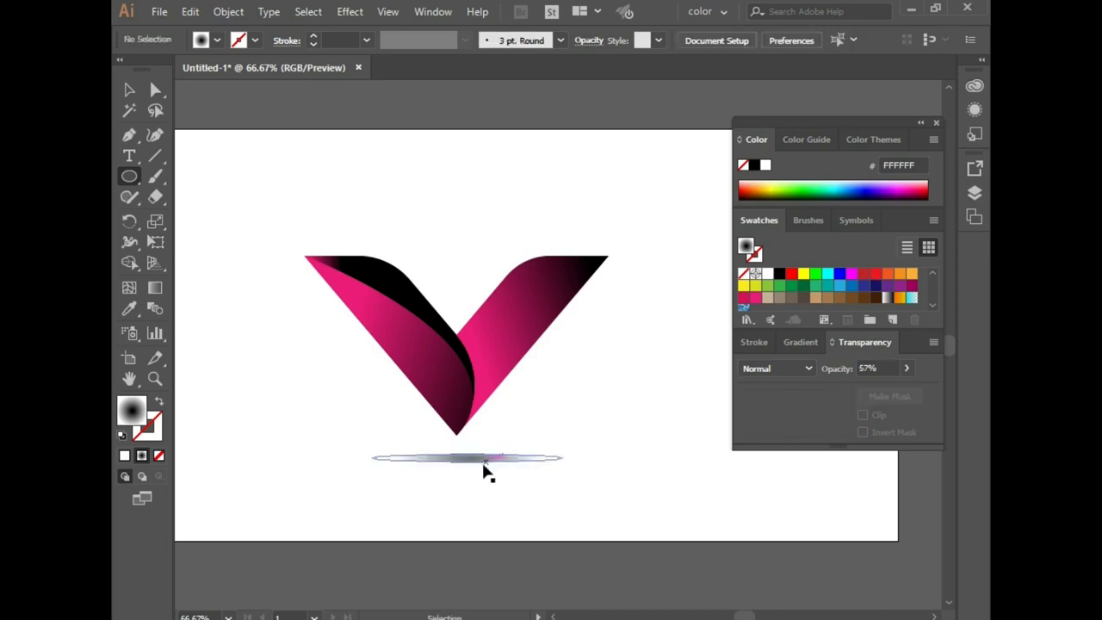
Move the shadow ellipse closer to the V's bottom point and make it slightly thicker.
left_click_drag(484, 466, 483, 461)
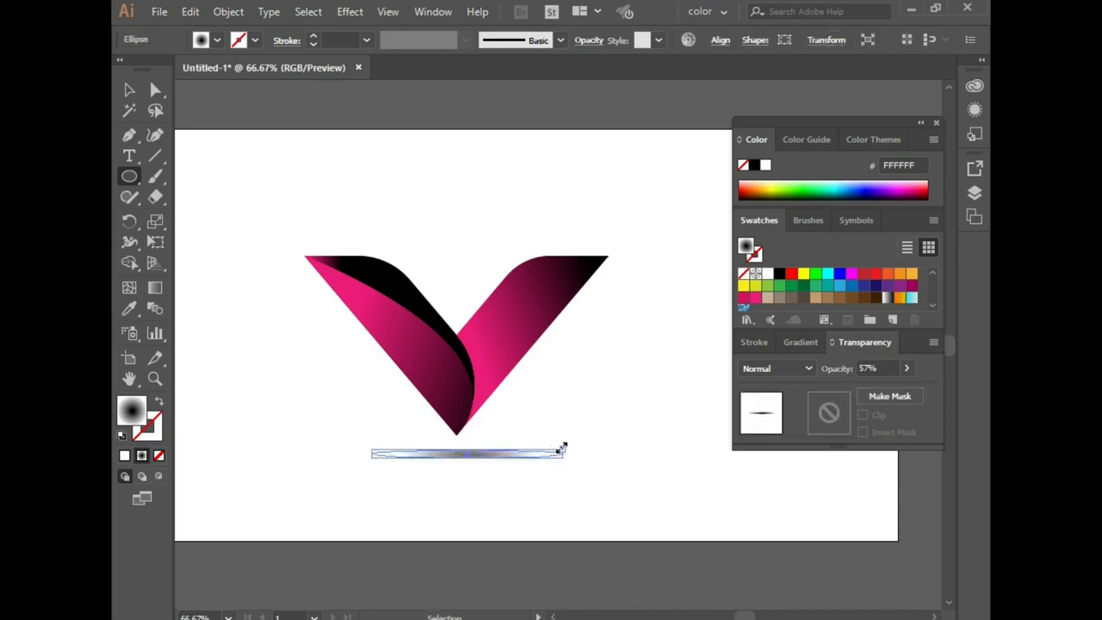
left_click_drag(561, 450, 561, 445)
left_click(570, 464, "ctrl")
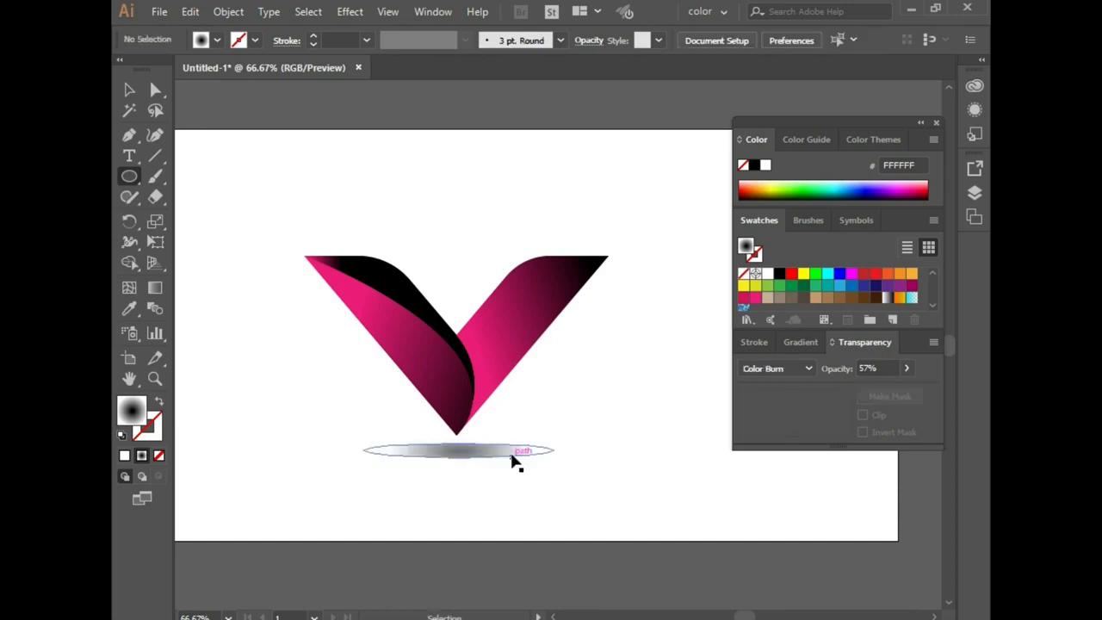